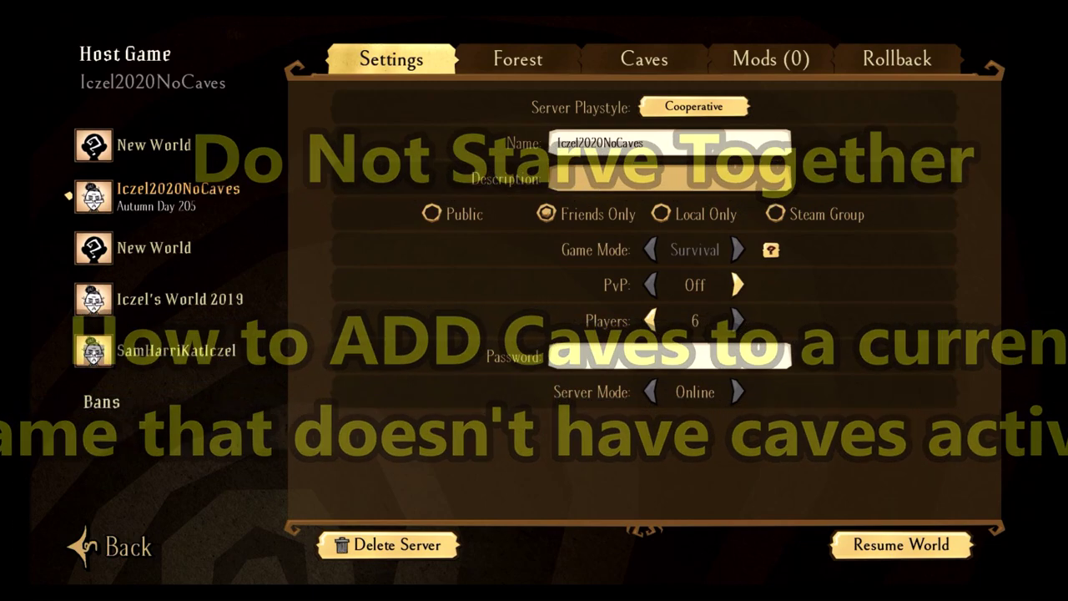
# Review the Caves, Settings and Forest pages of the existing no-caves world on Autumn Day 205.
pyautogui.press('Right')
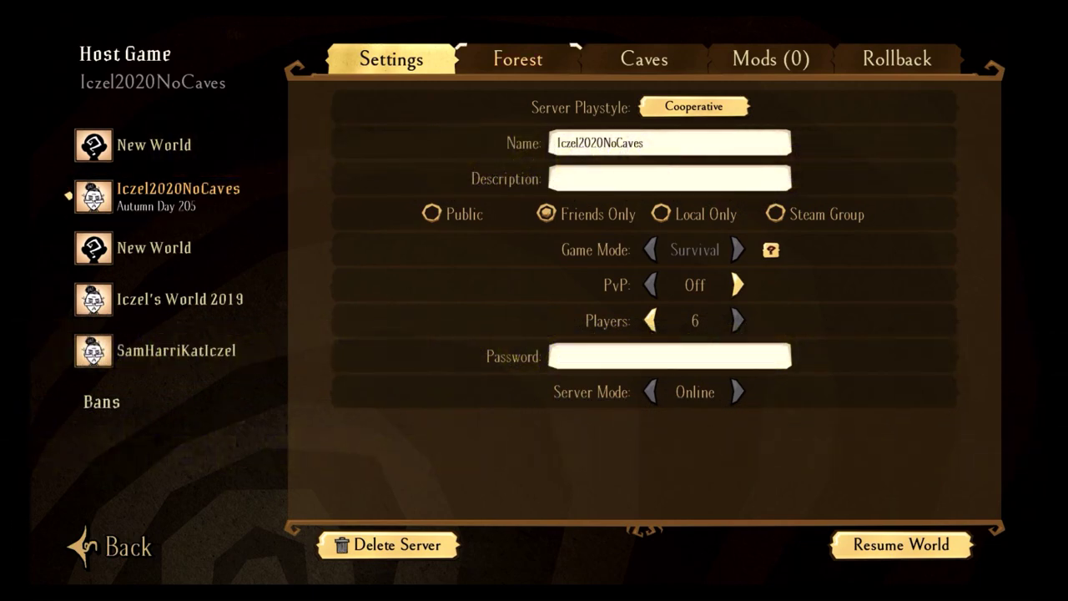
pyautogui.press('Right')
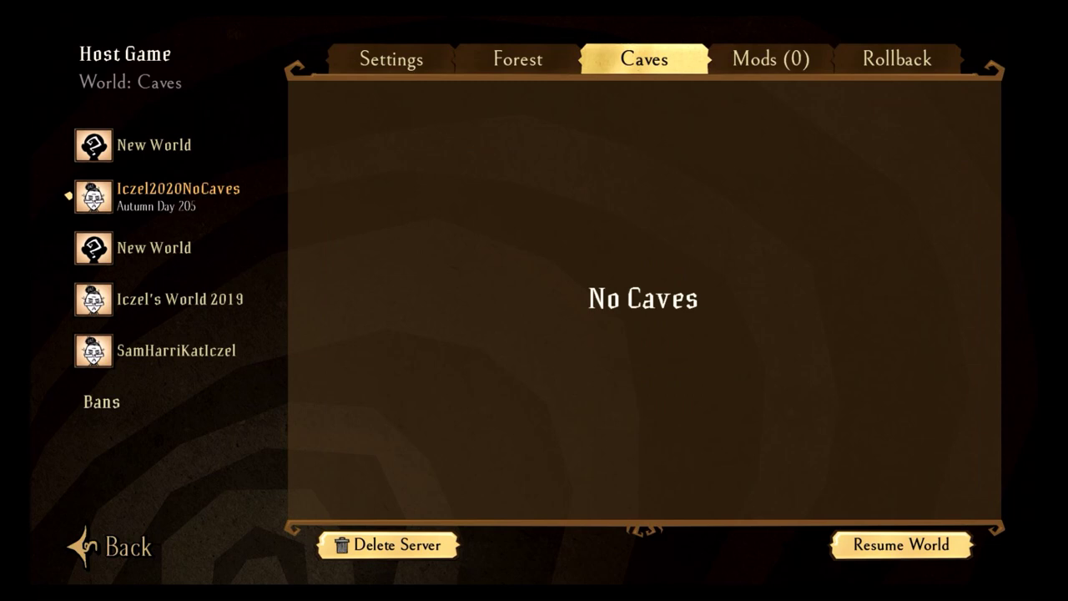
pyautogui.click(392, 60)
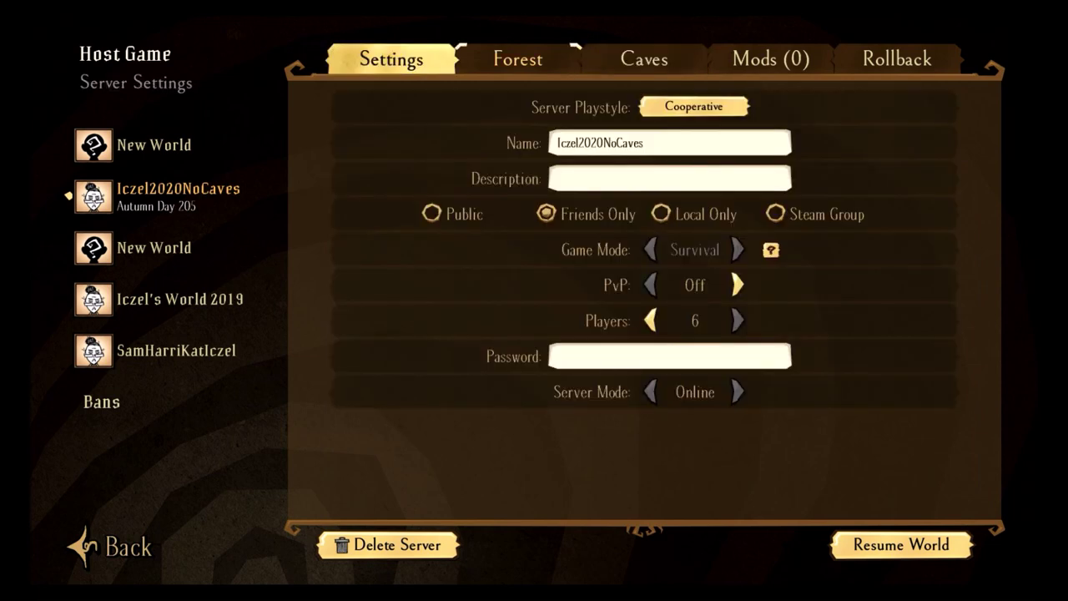
pyautogui.click(518, 60)
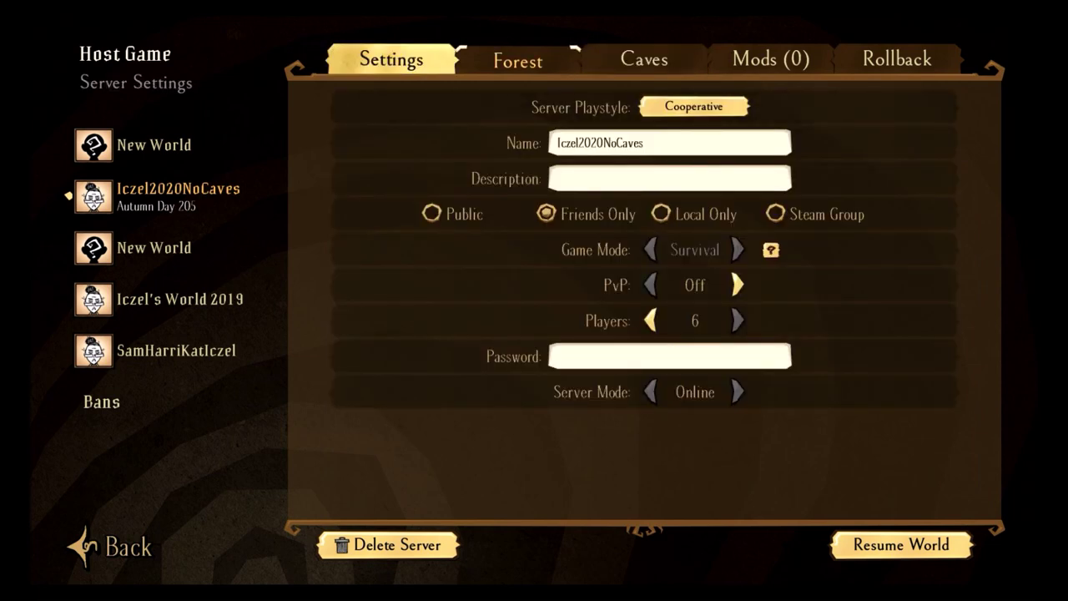
pyautogui.press('Right')
pyautogui.press('Right')
pyautogui.press('Left')
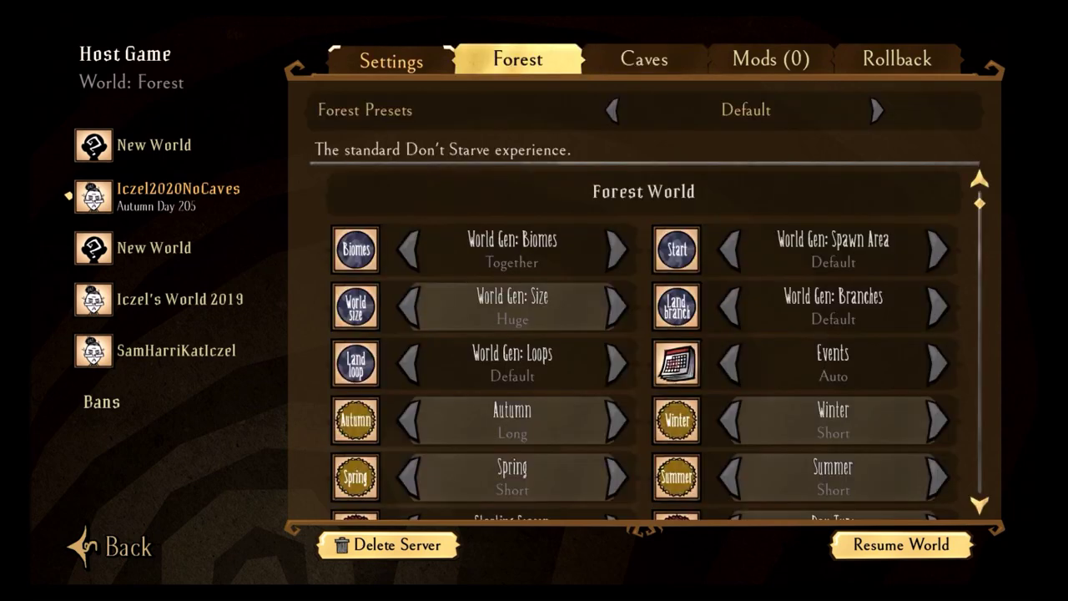
pyautogui.press('Left')
pyautogui.press('Left')
# Start a new world in the first save slot and name it with the host's name followed by "2020WithCaves".
pyautogui.press('Up')
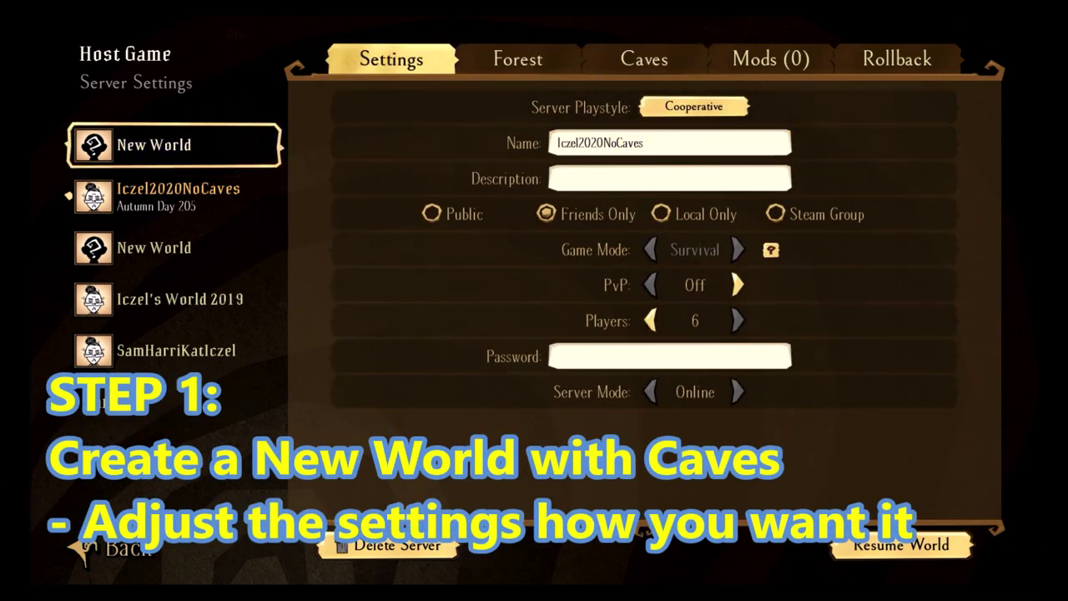
pyautogui.press('Return')
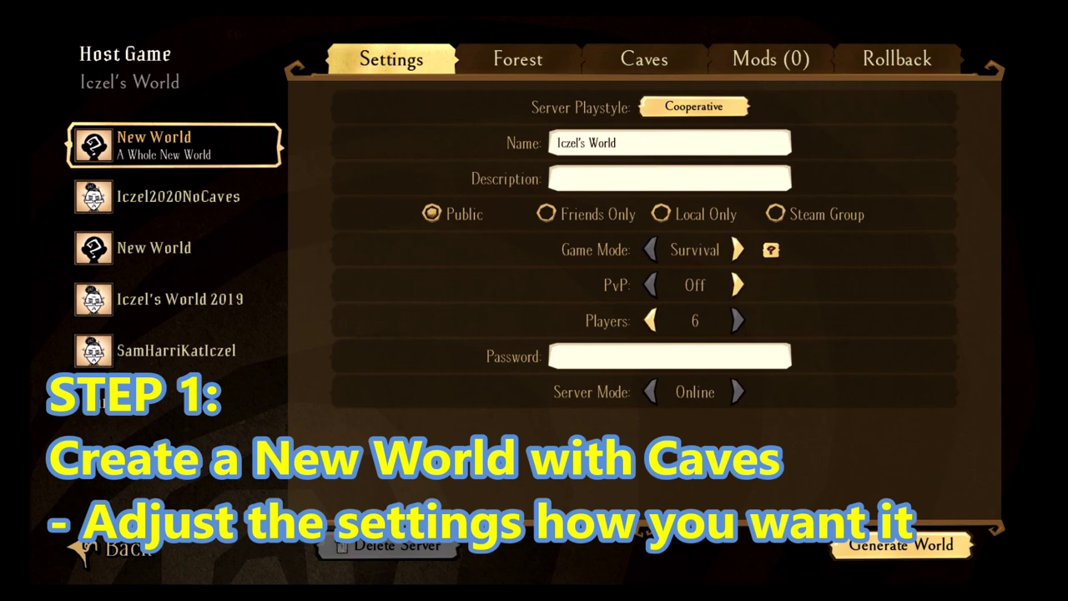
pyautogui.press('Right')
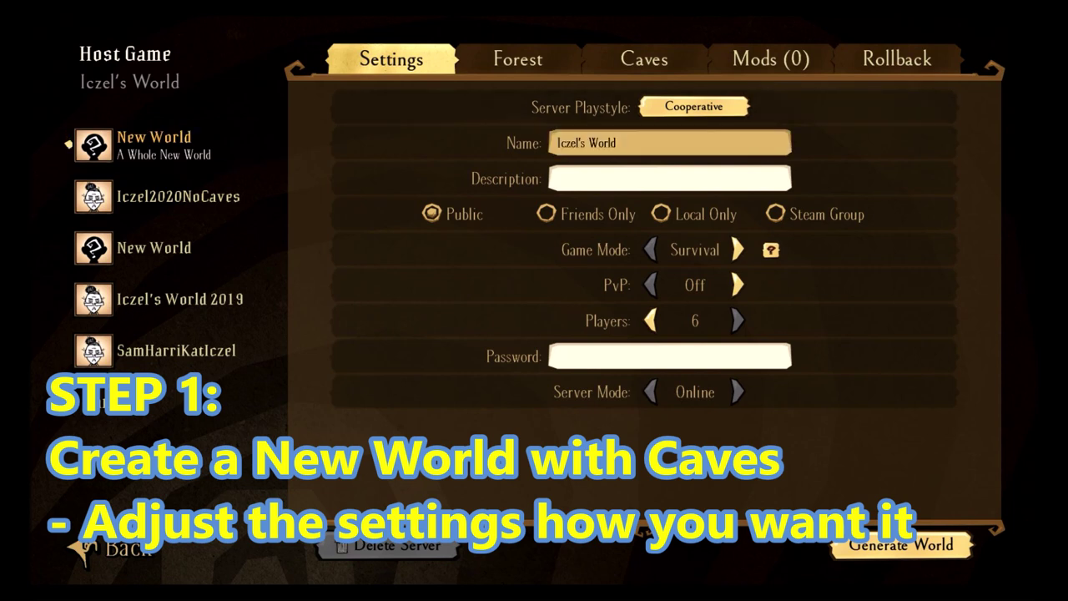
pyautogui.press('Return')
pyautogui.press('BackSpace')
pyautogui.press('BackSpace')
pyautogui.press('BackSpace')
pyautogui.press('BackSpace')
pyautogui.press('BackSpace')
pyautogui.press('BackSpace')
pyautogui.press('BackSpace')
pyautogui.press('BackSpace')
pyautogui.press('BackSpace')
pyautogui.press('BackSpace')
pyautogui.press('BackSpace')
pyautogui.press('BackSpace')
pyautogui.press('BackSpace')
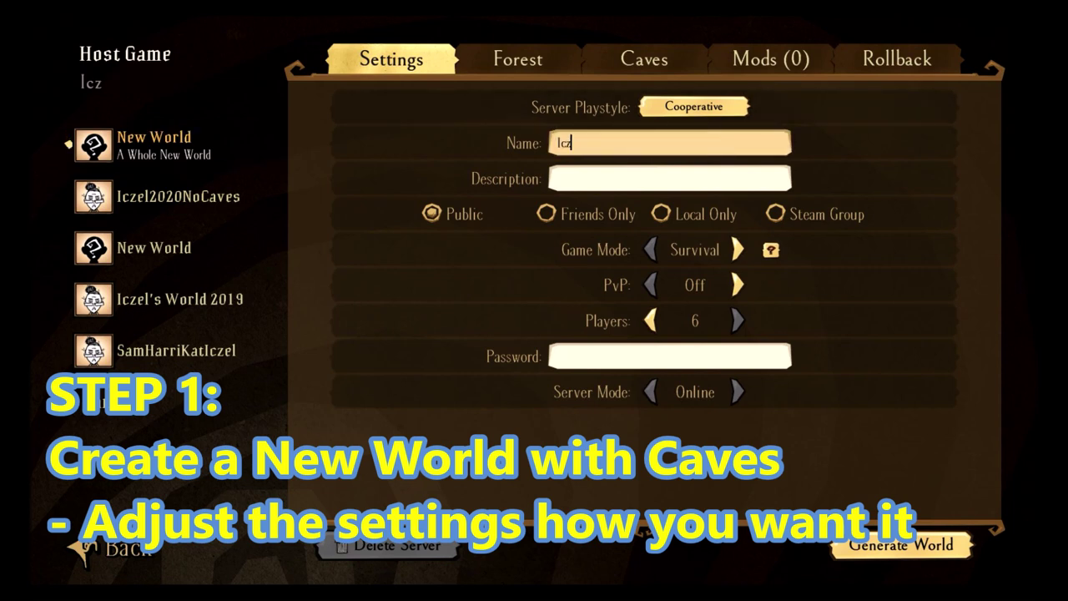
pyautogui.write('Iczel202')
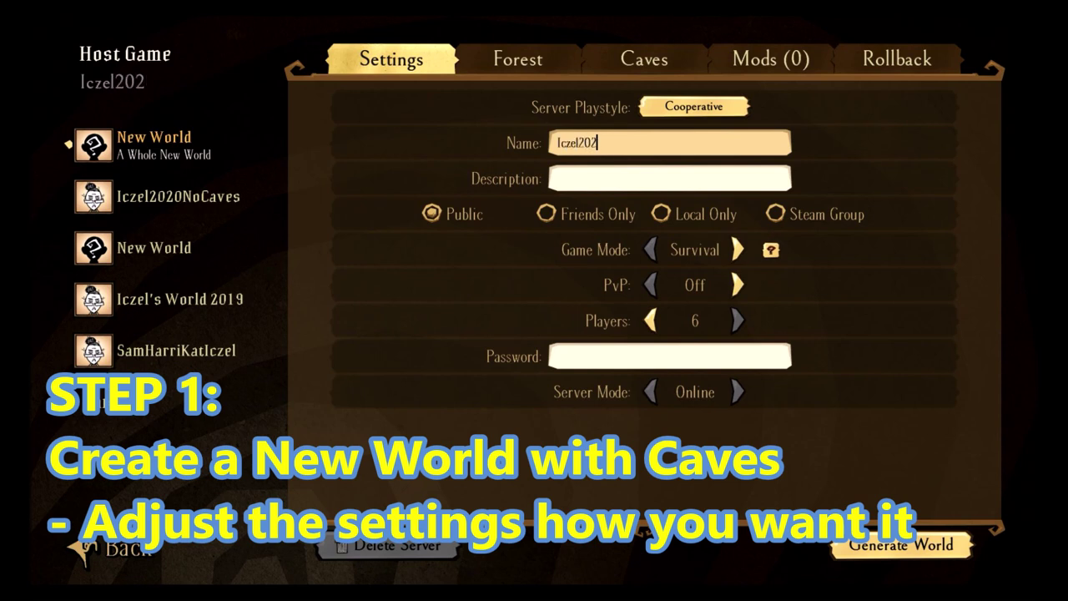
pyautogui.write('0WithCaves')
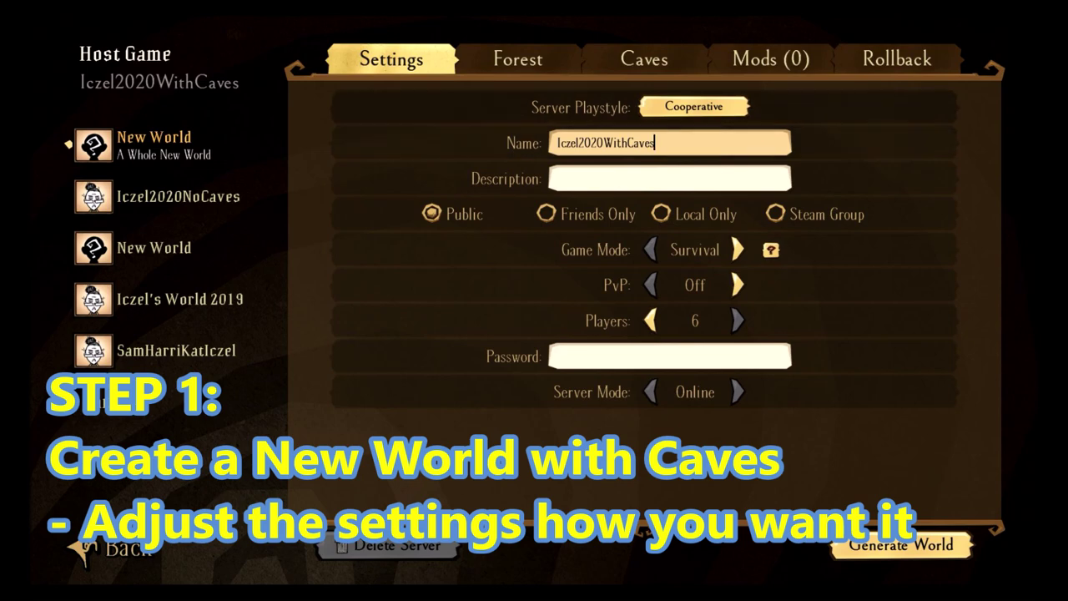
# Add caves to the new world with Always Add Caves enabled.
pyautogui.click(517, 59)
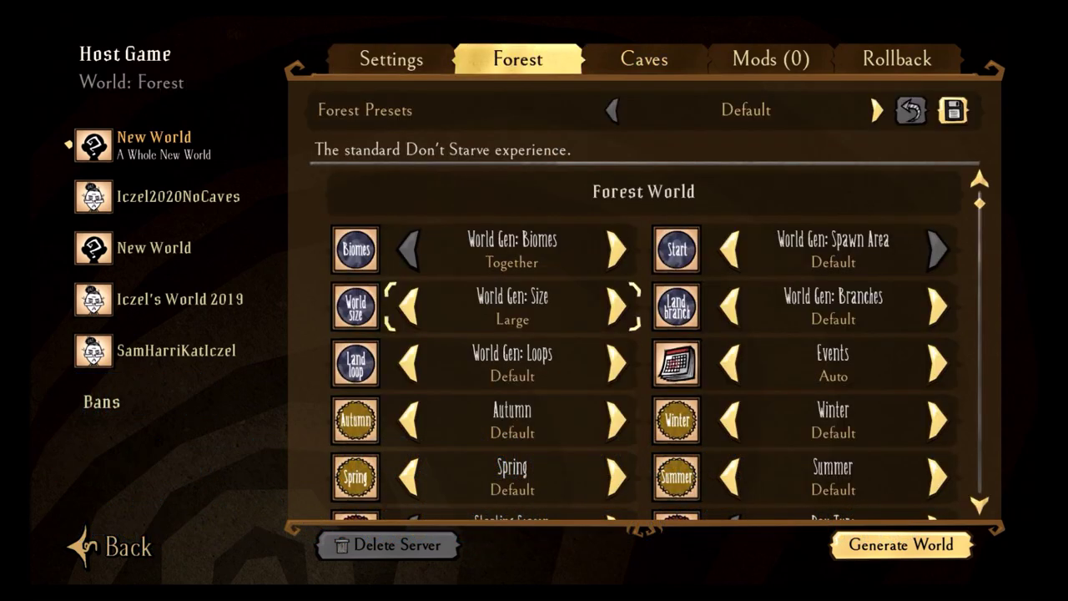
pyautogui.click(644, 59)
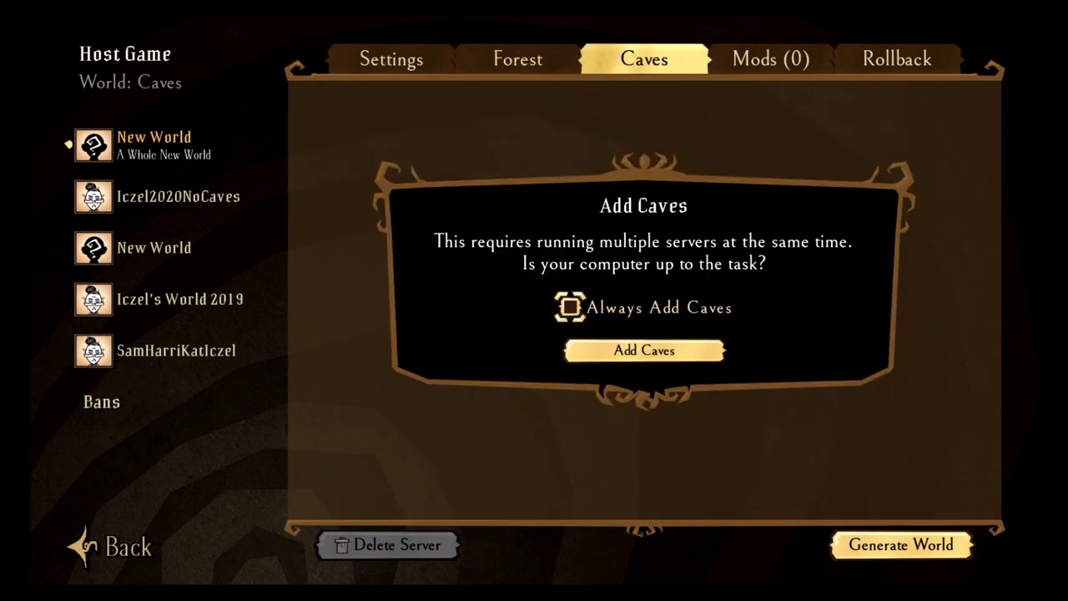
pyautogui.click(570, 307)
pyautogui.click(644, 351)
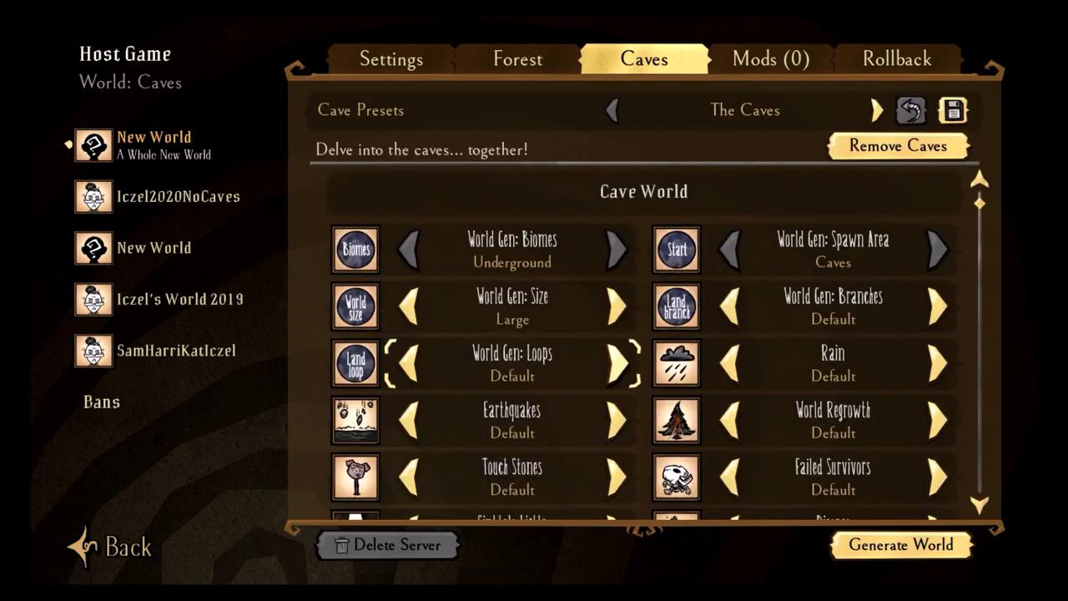
# Look through the cave world options and generate the new world with The Caves preset.
pyautogui.scroll(-6, 643, 342)
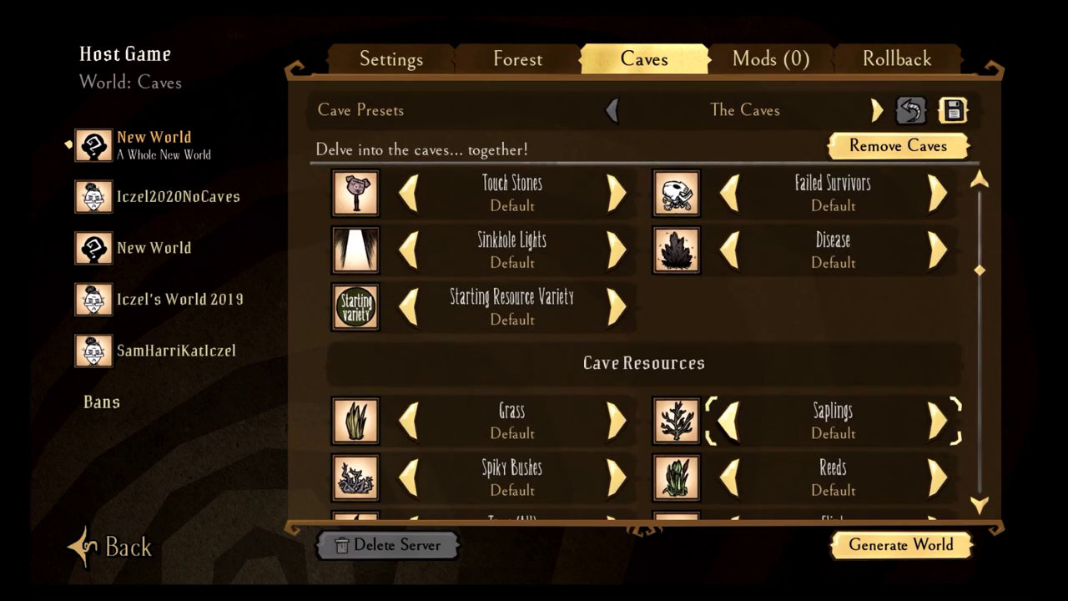
pyautogui.scroll(1, 642, 342)
pyautogui.scroll(6, 643, 342)
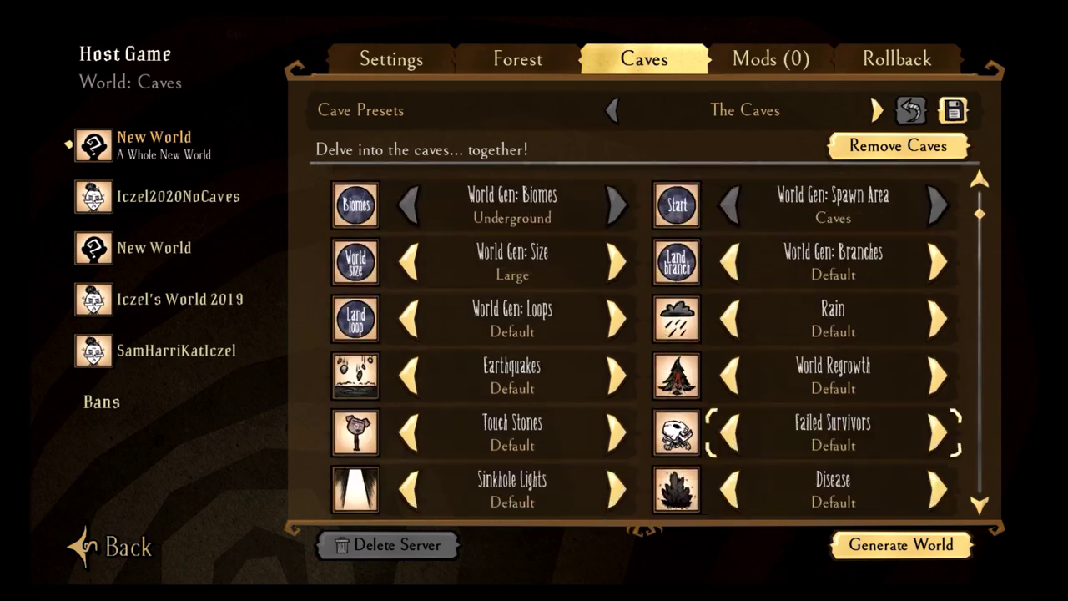
pyautogui.click(901, 544)
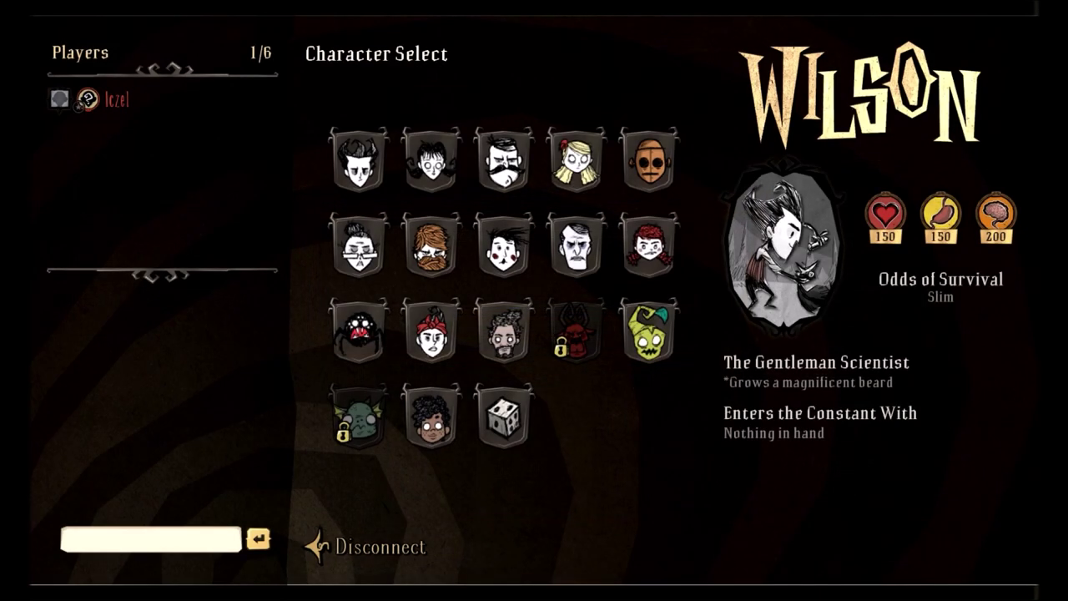
# Disconnect from the new world at the character selection and quit the game.
pyautogui.click(380, 547)
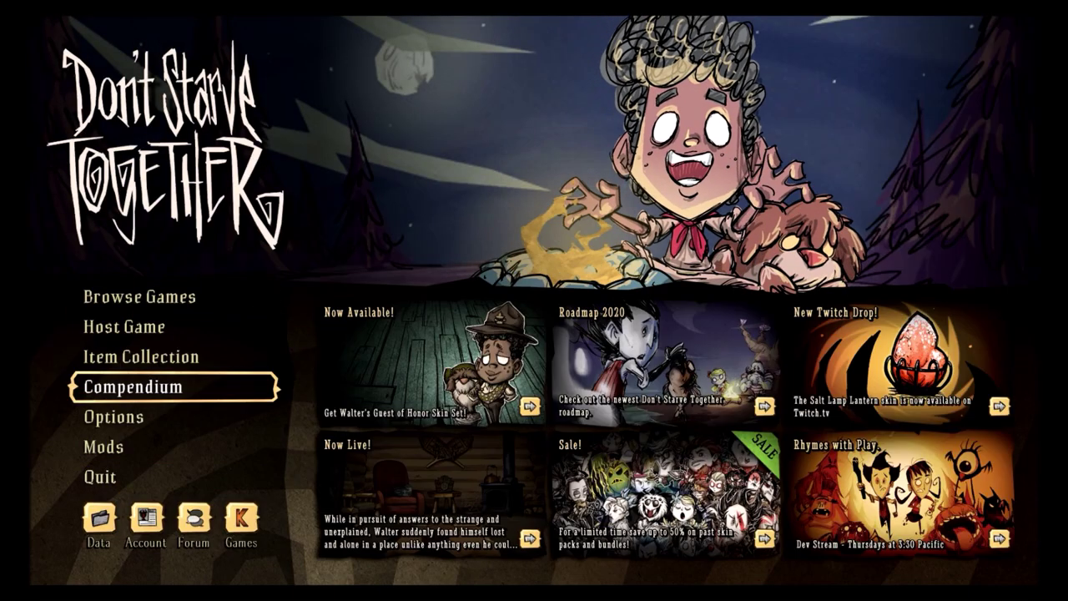
pyautogui.press('Down')
pyautogui.press('Down')
pyautogui.press('Down')
pyautogui.press('Return')
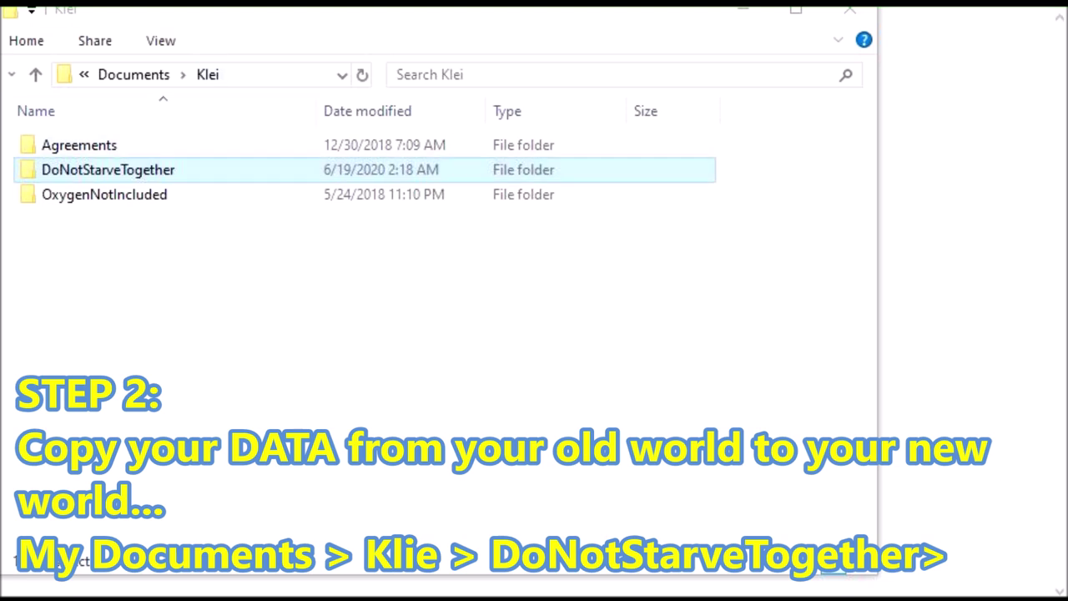
# In File Explorer, copy the folder 2CD30914806CB4A6 from DoNotStarveTogether\Cluster_2\Master\save\session.
pyautogui.doubleClick(109, 170)
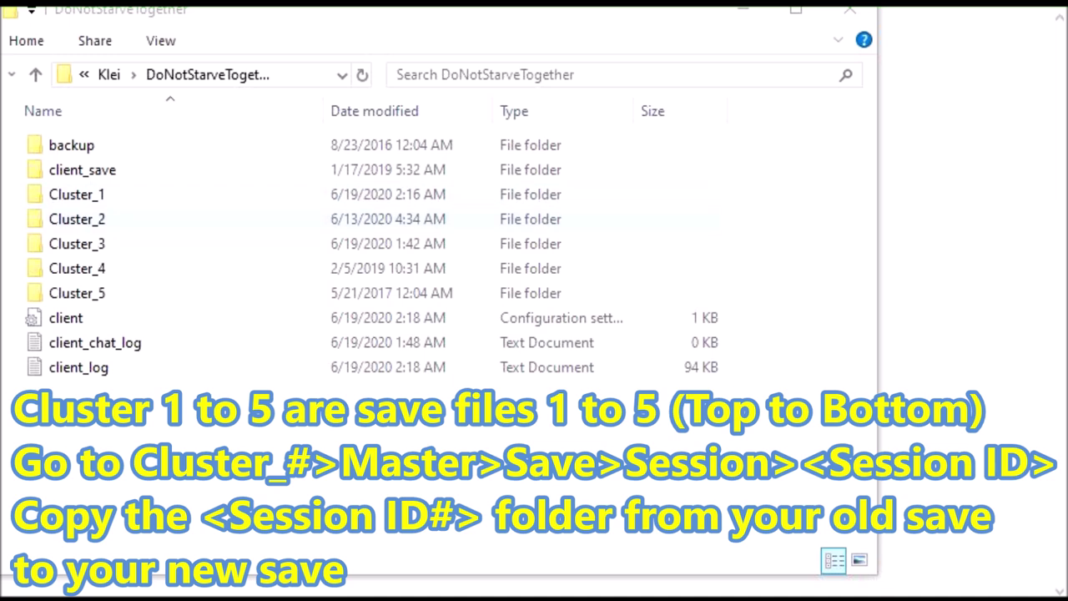
pyautogui.doubleClick(76, 218)
pyautogui.doubleClick(60, 145)
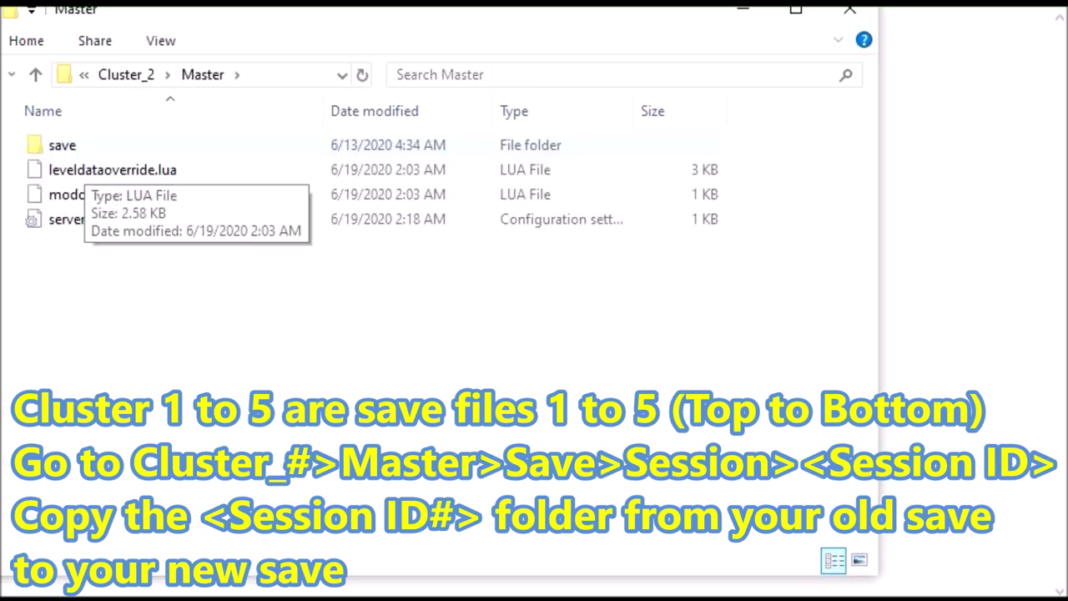
pyautogui.doubleClick(61, 145)
pyautogui.doubleClick(63, 145)
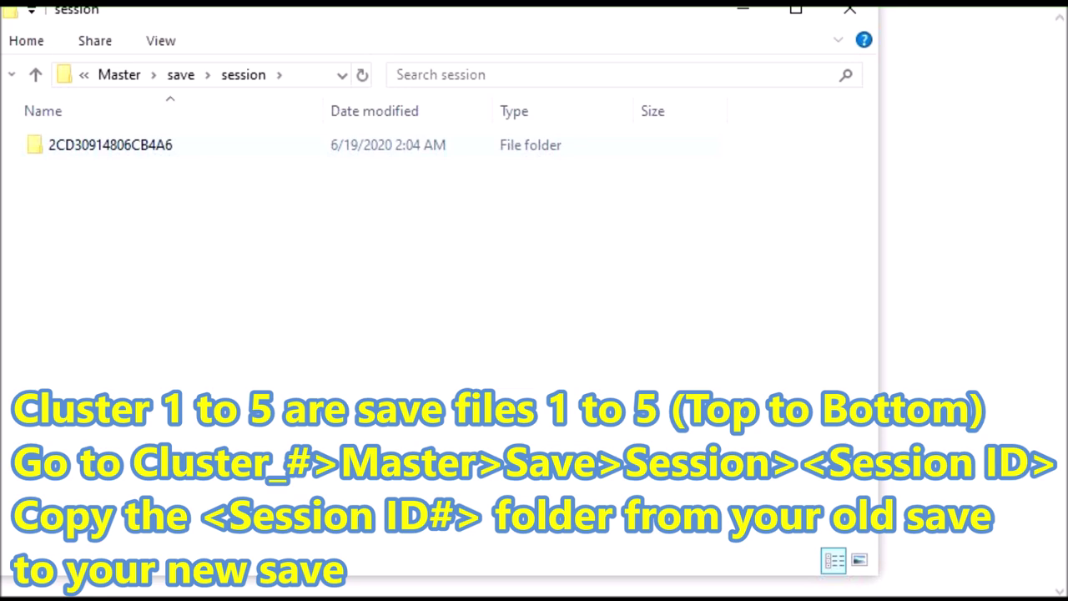
pyautogui.rightClick(100, 147)
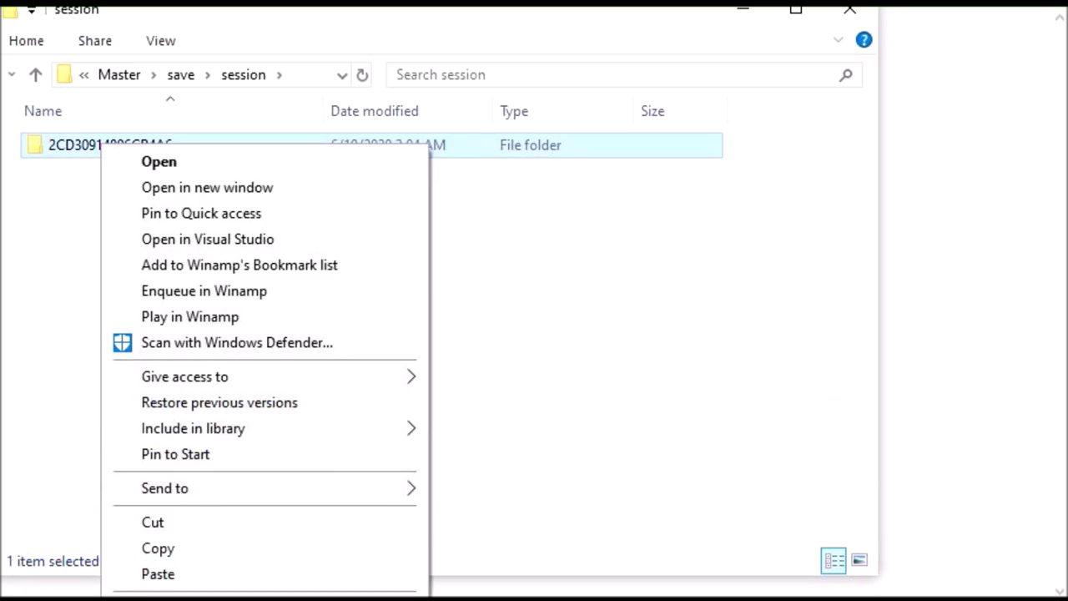
pyautogui.click(158, 548)
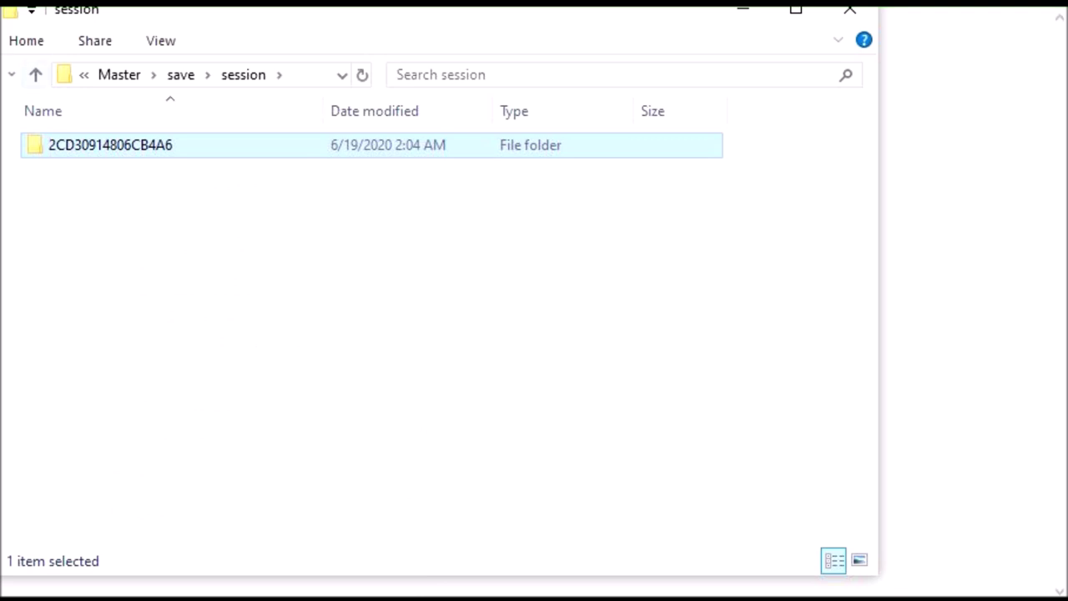
# Paste the copied session folder into Cluster_1\Master\save\session.
pyautogui.click(35, 74)
pyautogui.click(35, 74)
pyautogui.click(35, 74)
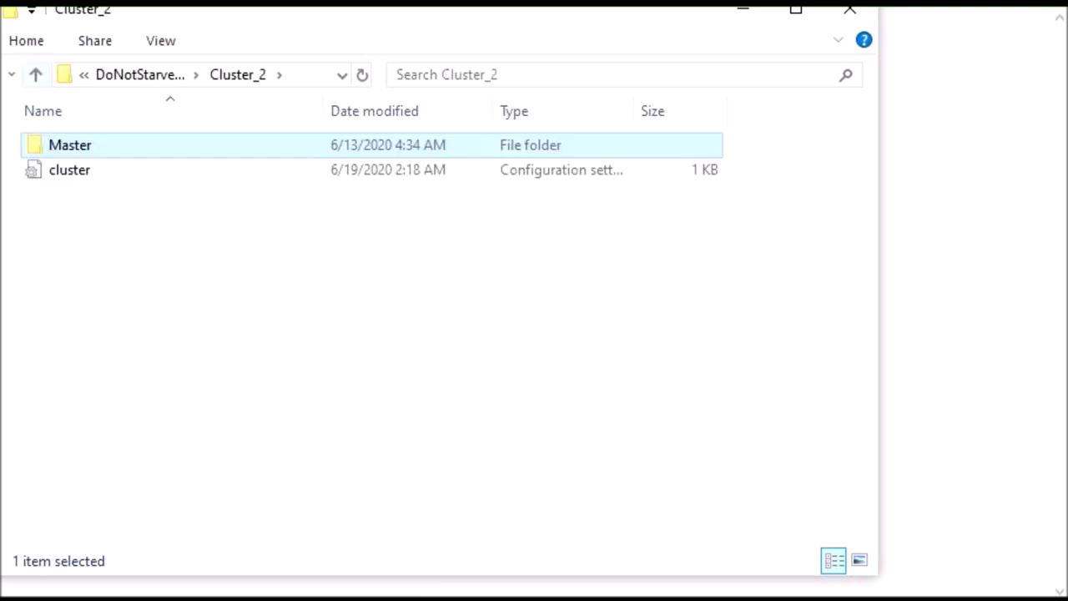
pyautogui.click(35, 75)
pyautogui.doubleClick(87, 194)
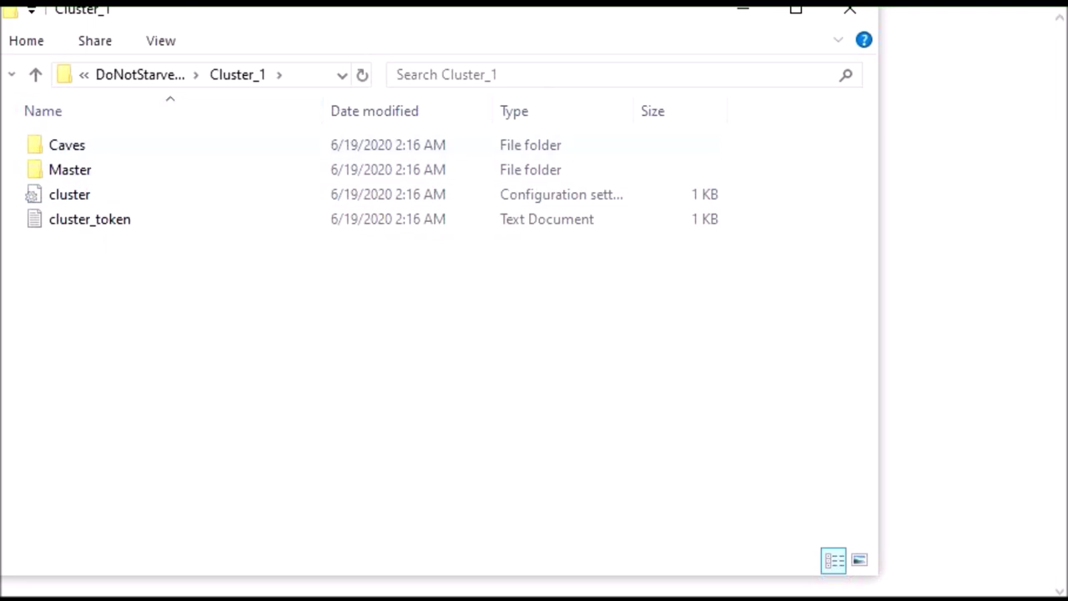
pyautogui.doubleClick(88, 170)
pyautogui.click(86, 170)
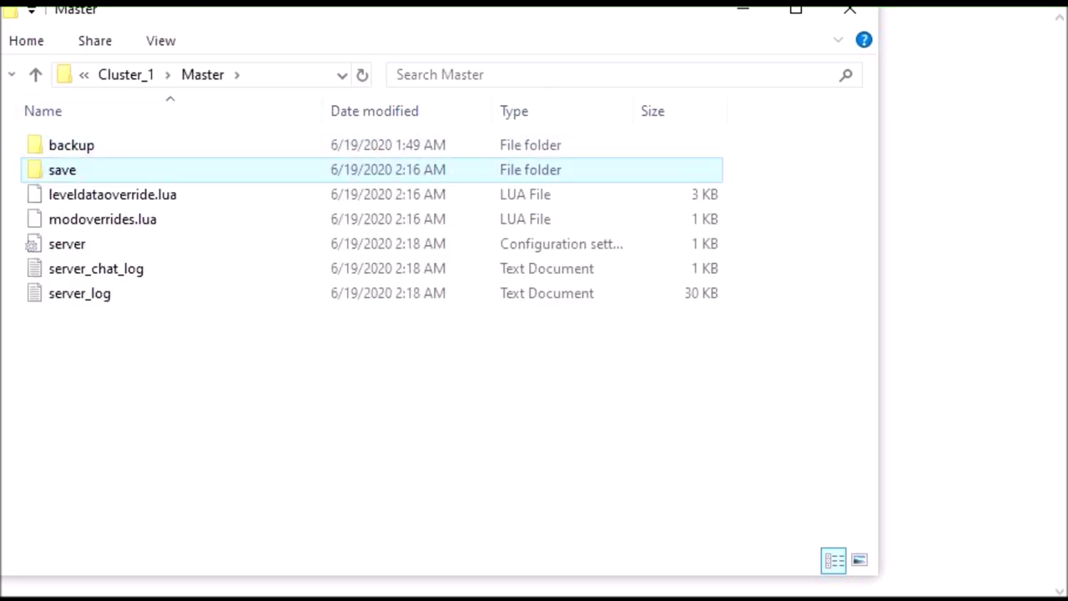
pyautogui.doubleClick(62, 170)
pyautogui.doubleClick(71, 243)
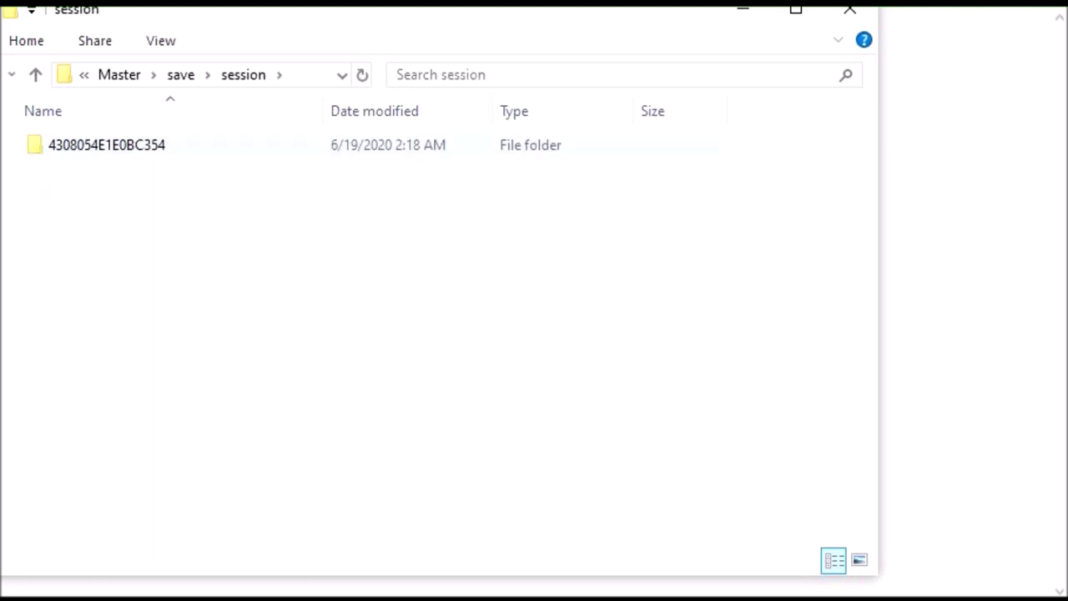
pyautogui.rightClick(126, 217)
pyautogui.click(184, 380)
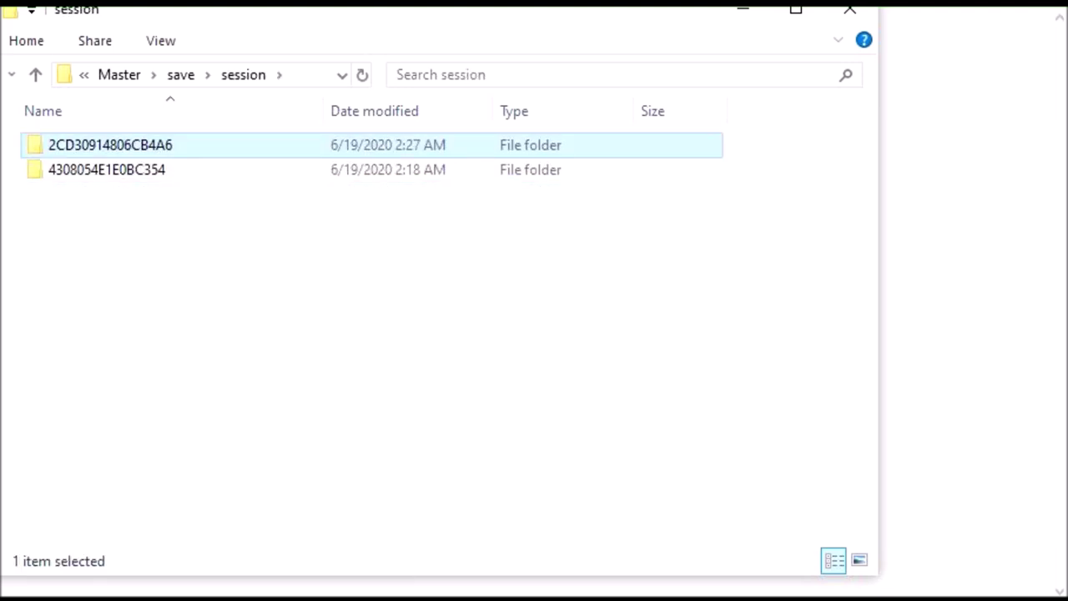
# Delete the new world's original session folder 4308054E1E0BC354 from Cluster_1.
pyautogui.click(107, 169)
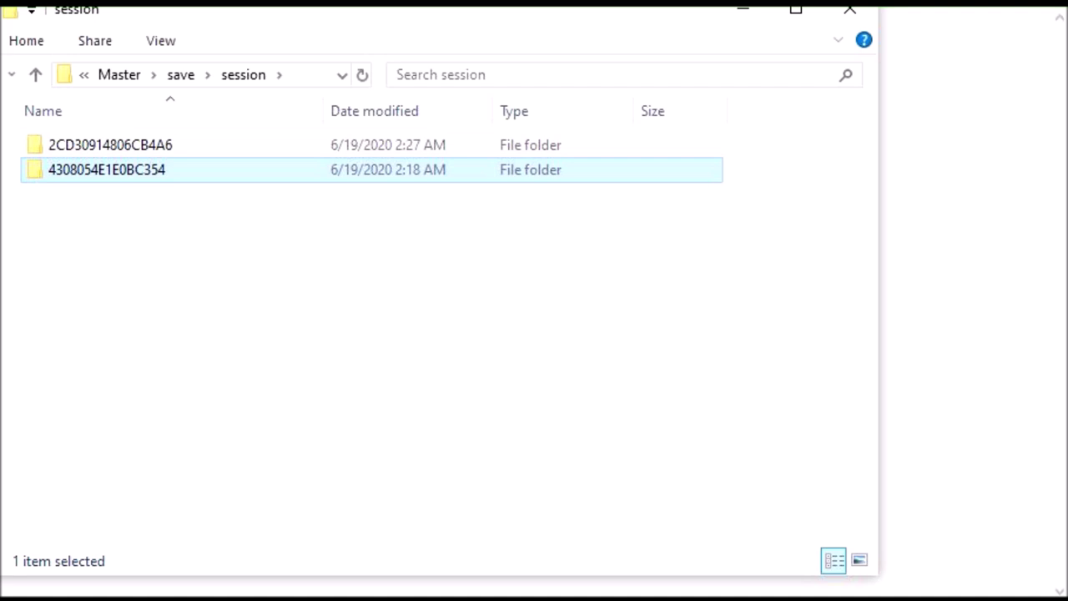
pyautogui.rightClick(128, 173)
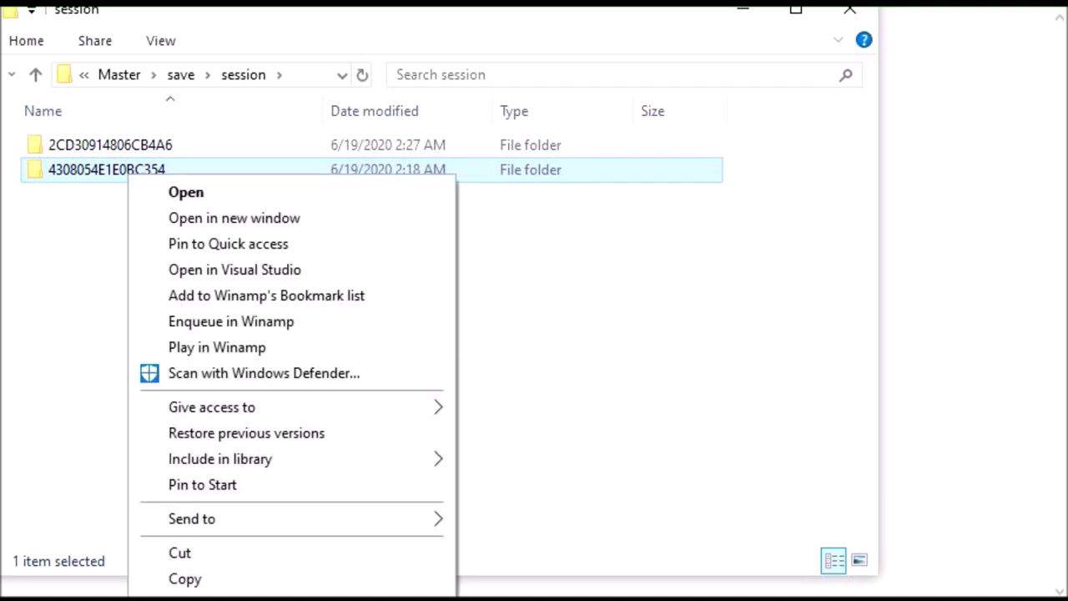
pyautogui.press('d')
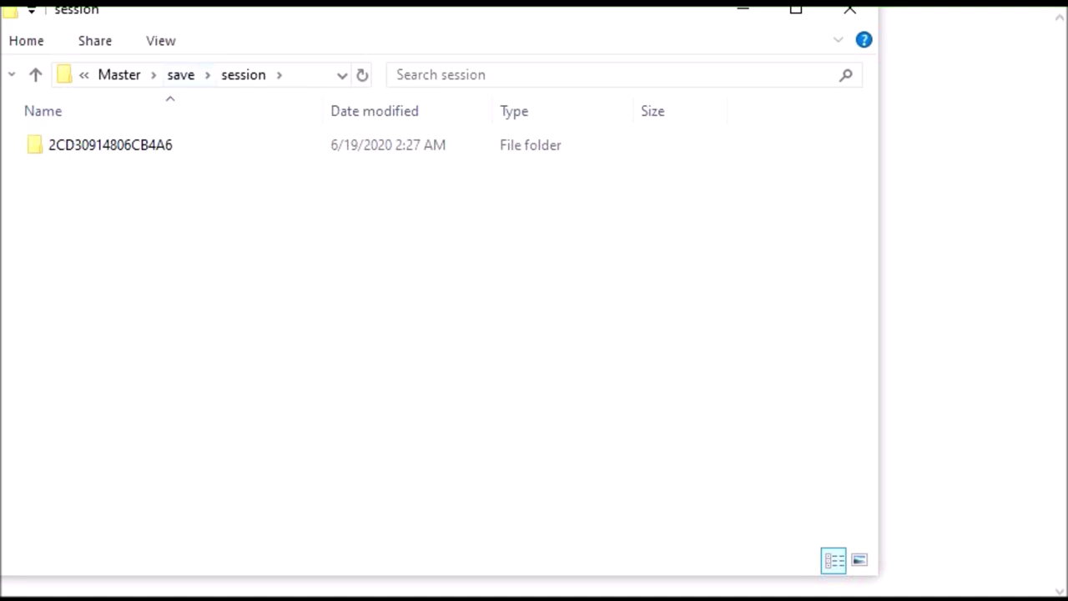
# Open the saveindex file from Cluster_1\Master\save in the text editor behind File Explorer.
pyautogui.click(35, 74)
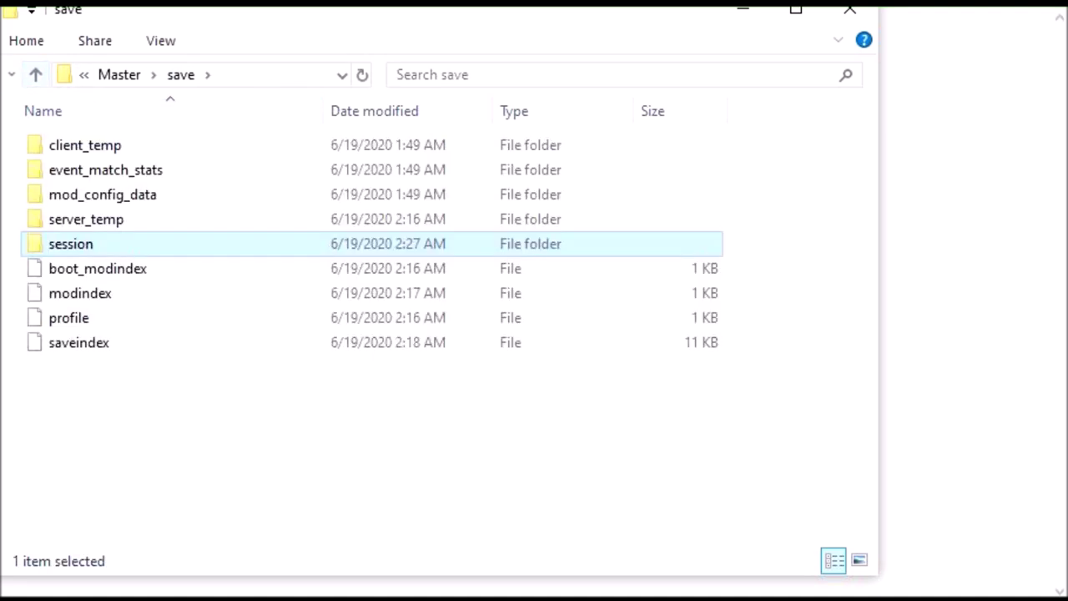
pyautogui.click(79, 343)
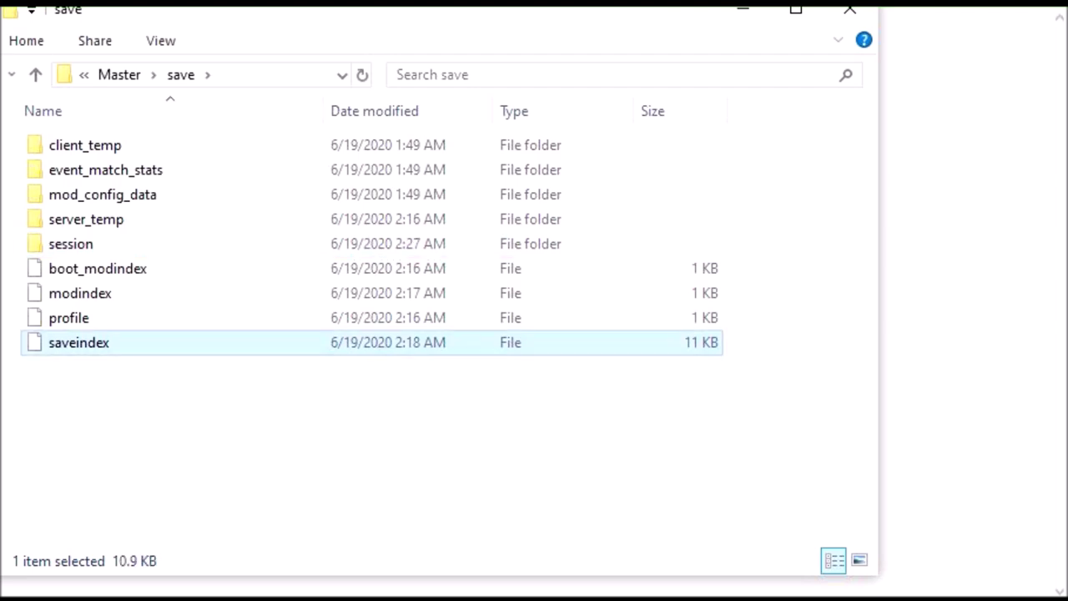
pyautogui.moveTo(79, 343); pyautogui.dragTo(959, 312)
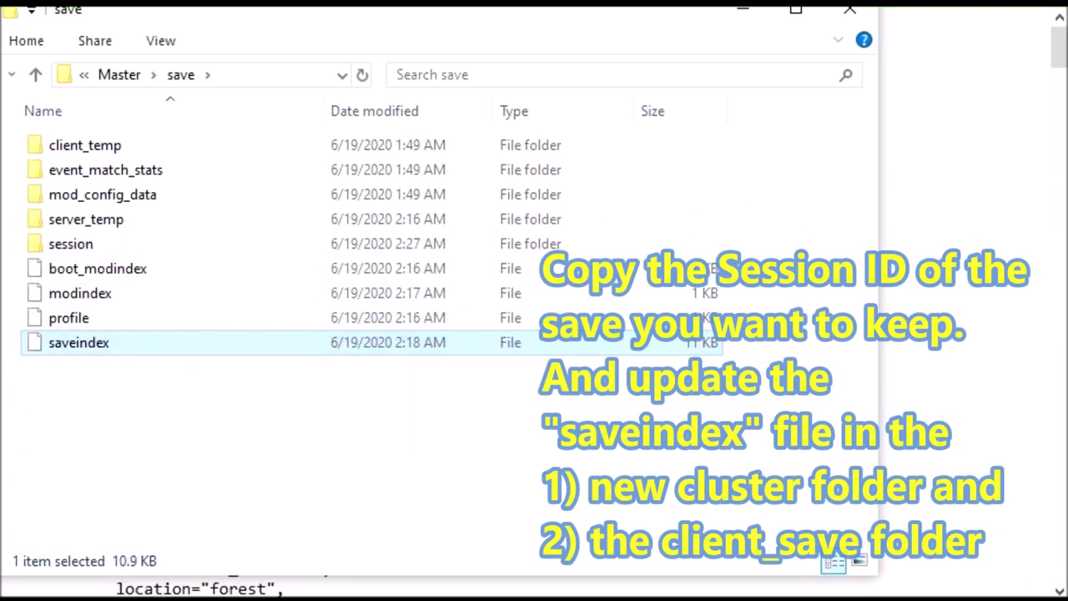
# In the text editor, select the session_id value in the saveindex file of Cluster_1.
pyautogui.hotkey('alt', 'Tab')
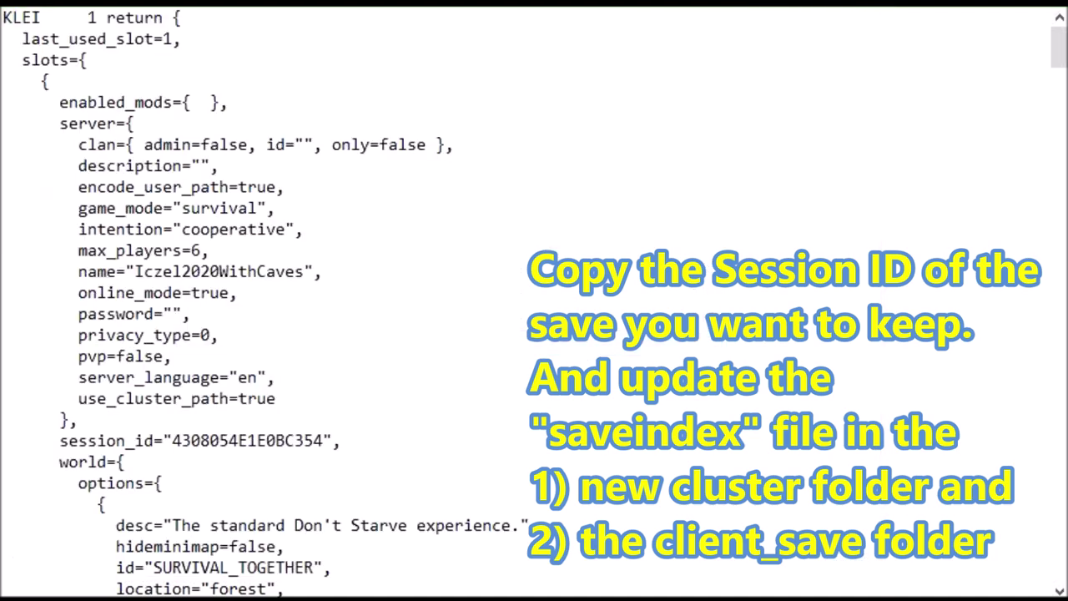
pyautogui.moveTo(125, 208); pyautogui.dragTo(236, 293)
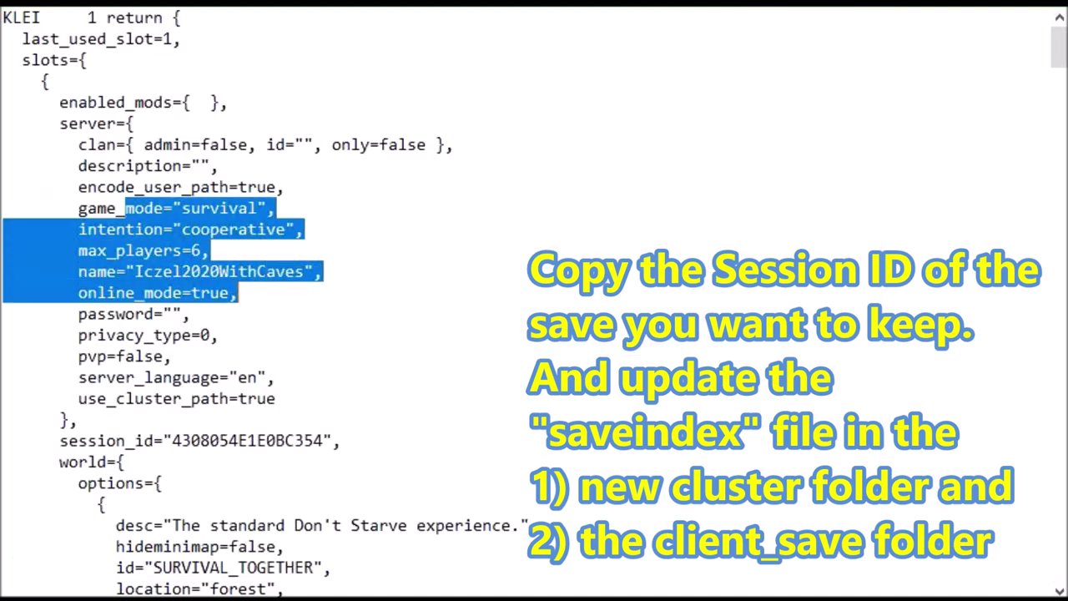
pyautogui.scroll(-1, 334, 300)
pyautogui.moveTo(172, 377); pyautogui.dragTo(324, 378)
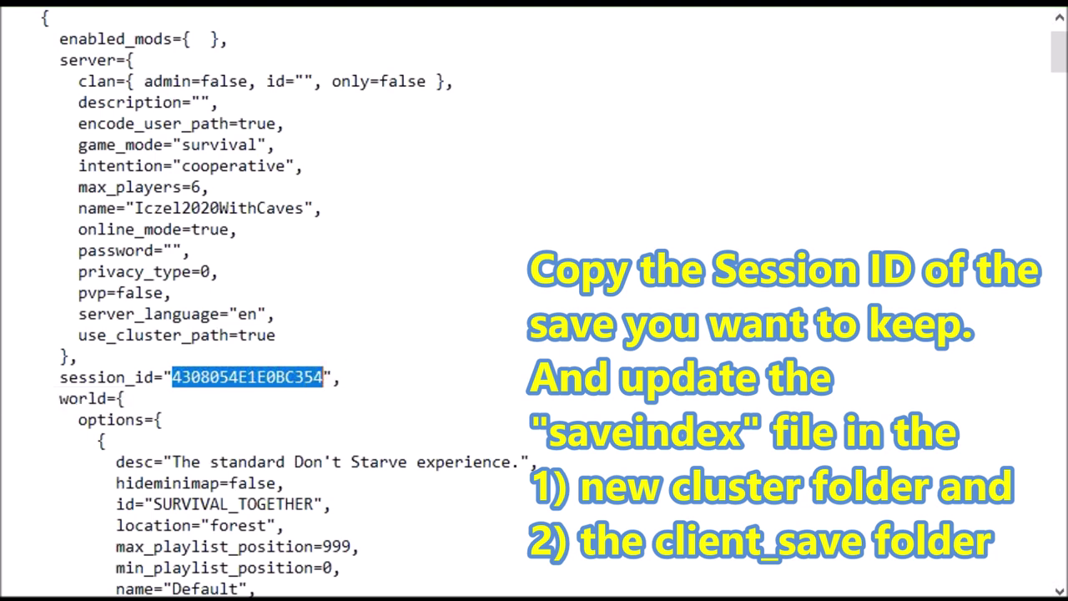
# In File Explorer, copy the name of the folder 2CD30914806CB4A6 inside Cluster_1\Master\save\session.
pyautogui.hotkey('alt', 'Tab')
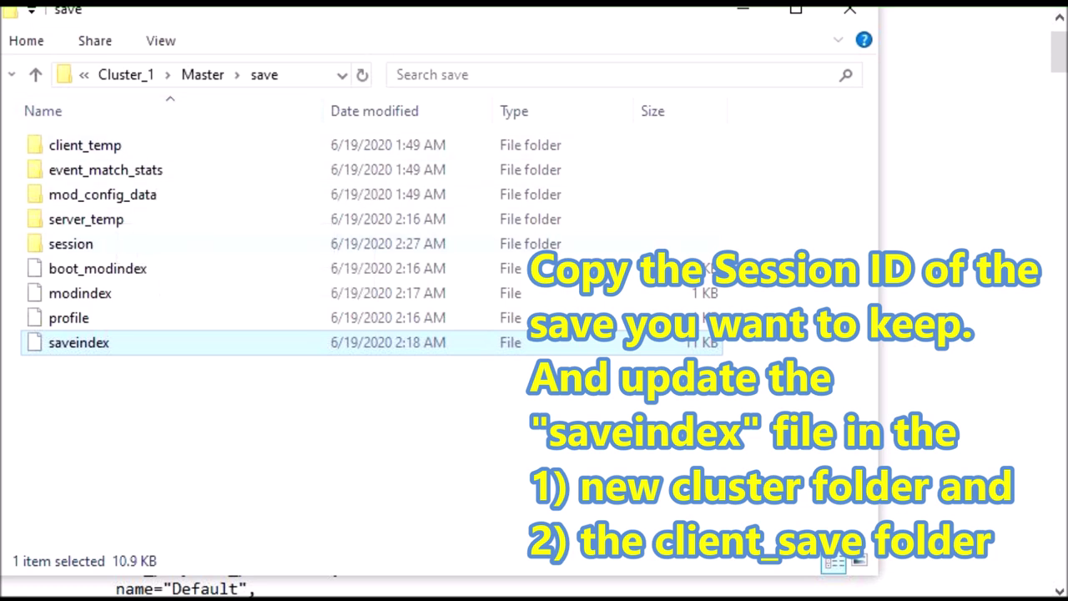
pyautogui.doubleClick(71, 243)
pyautogui.rightClick(113, 147)
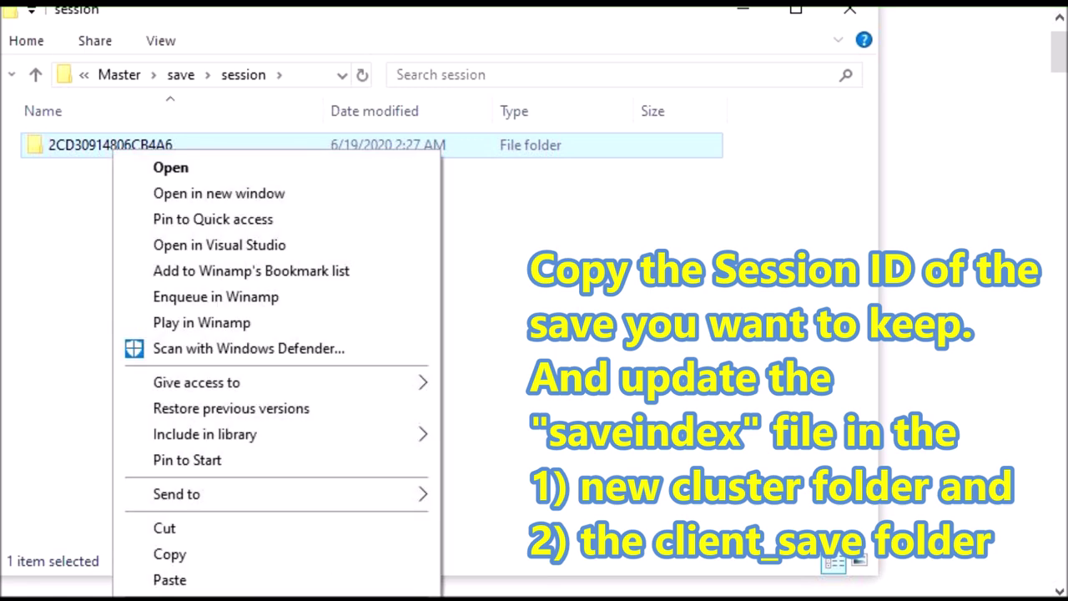
pyautogui.click(174, 599)
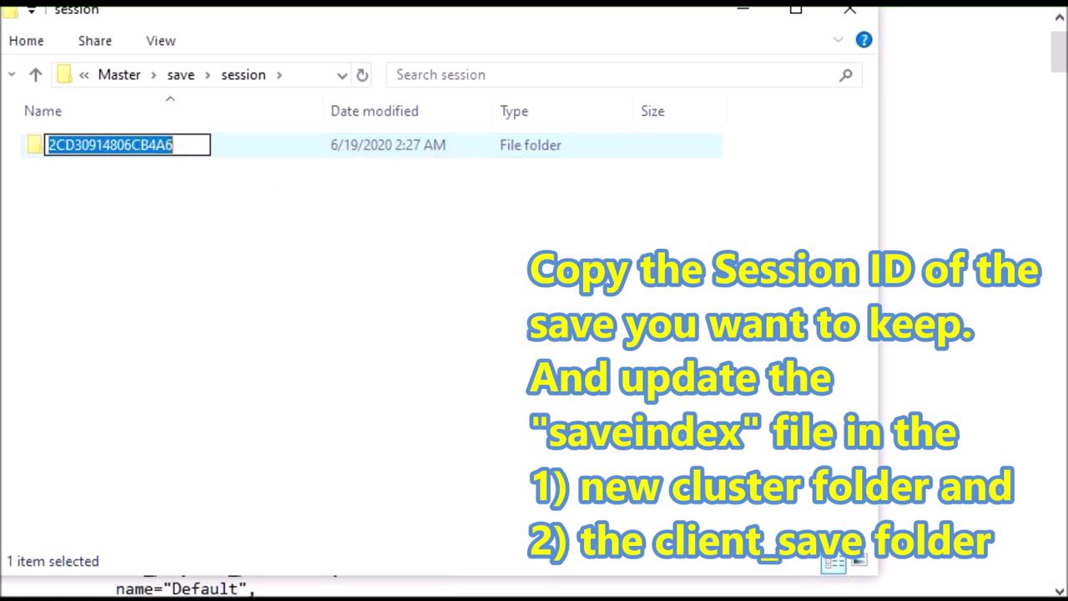
pyautogui.rightClick(124, 144)
pyautogui.click(181, 219)
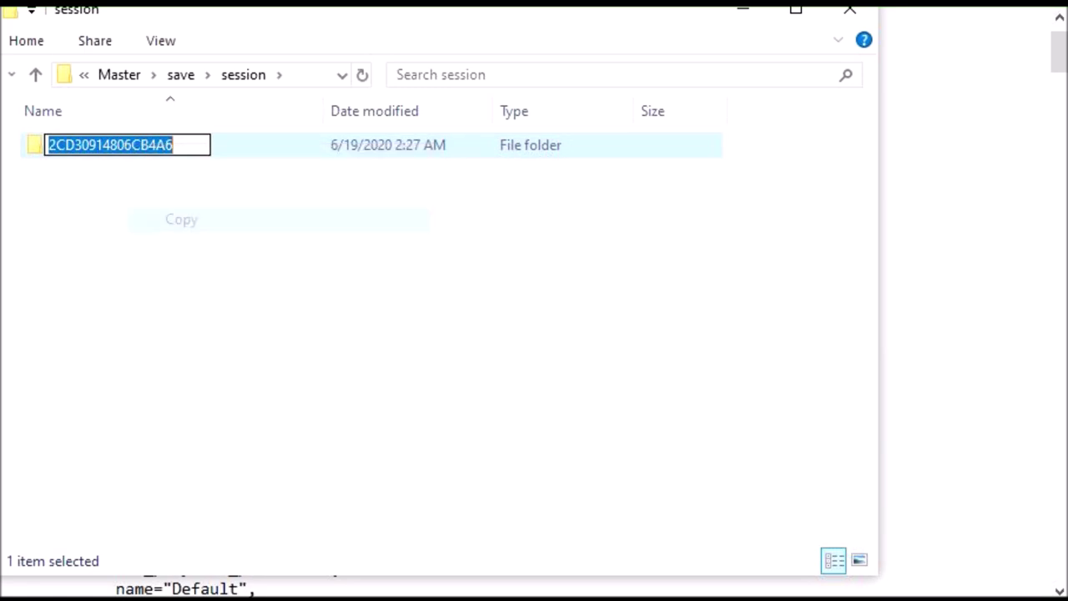
# Back in the text editor, replace the session_id with 2CD30914806CB4A6 and save the Cluster_1 saveindex file.
pyautogui.hotkey('alt', 'Tab')
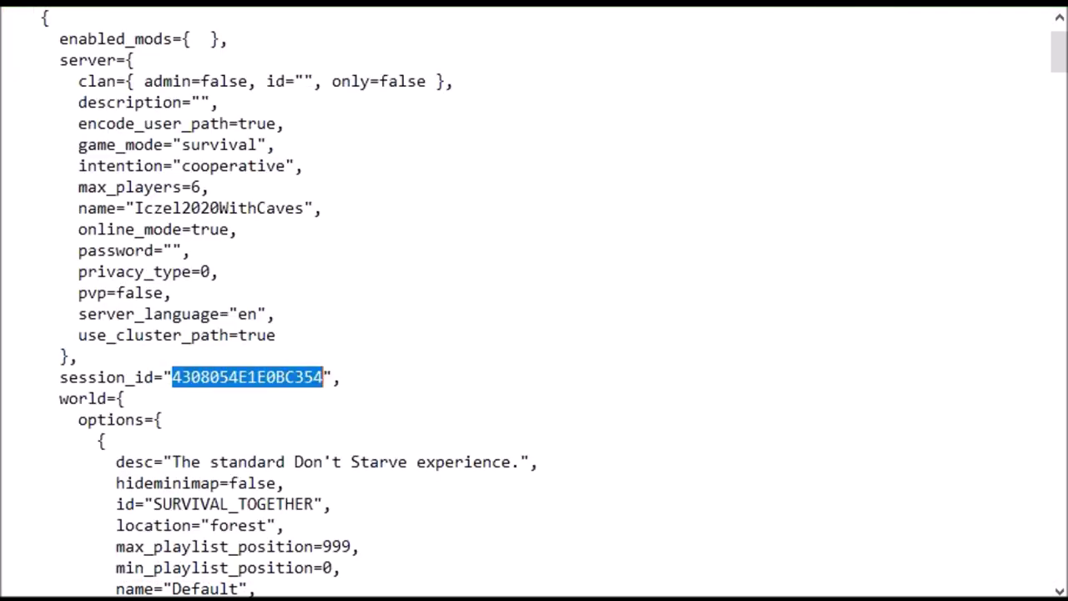
pyautogui.rightClick(241, 379)
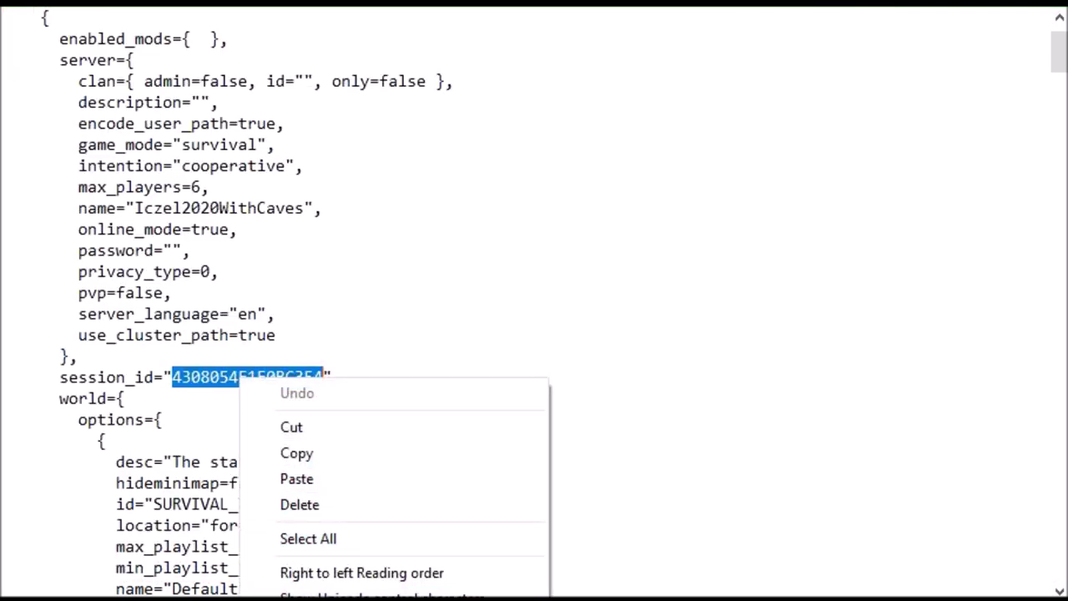
pyautogui.click(296, 478)
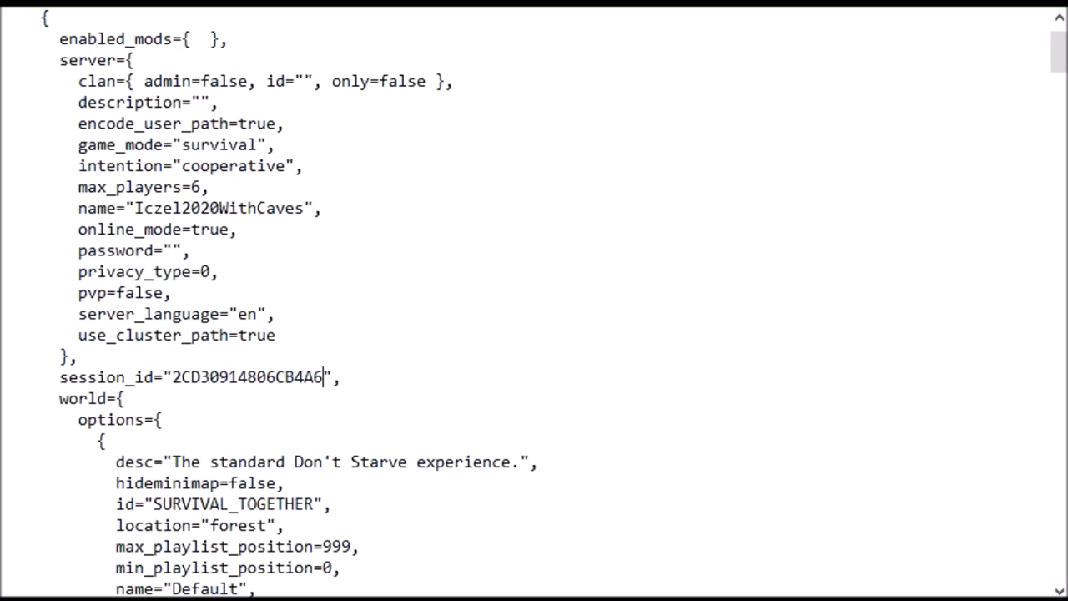
pyautogui.hotkey('alt', 'f')
pyautogui.press('Down')
pyautogui.press('Down')
pyautogui.press('Down')
pyautogui.press('Return')
pyautogui.scroll(-4, 533, 300)
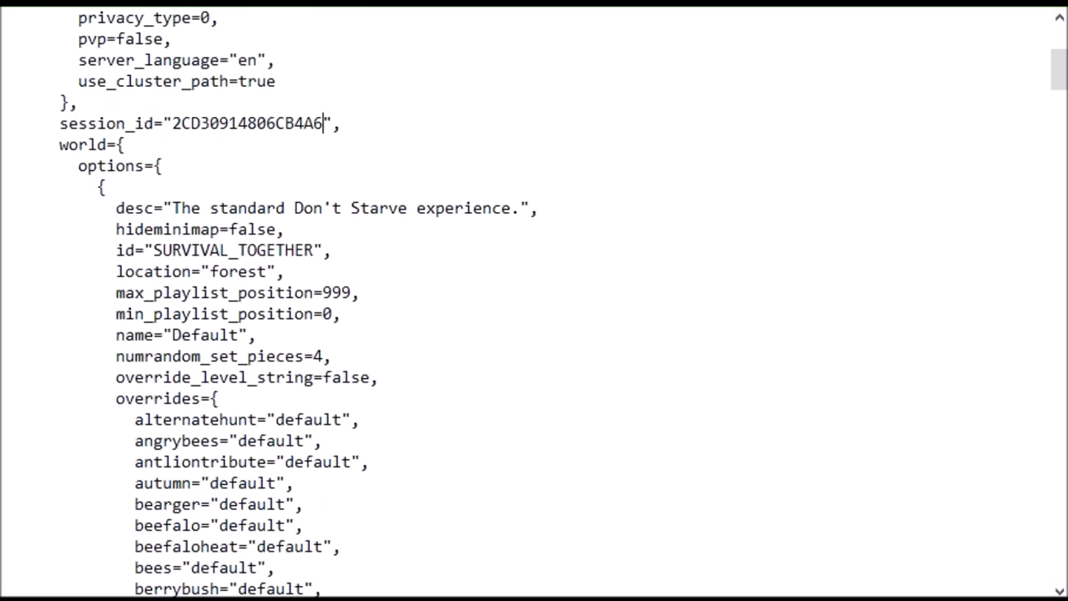
pyautogui.scroll(3, 534, 300)
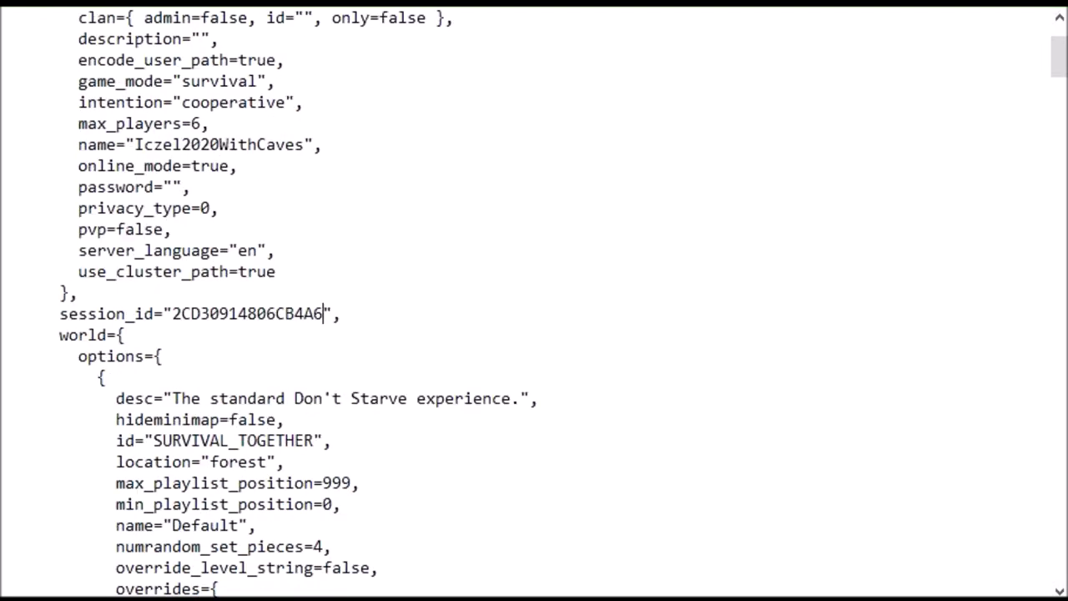
# Open the saveindex file from DoNotStarveTogether\client_save in the text editor behind File Explorer.
pyautogui.hotkey('alt', 'Tab')
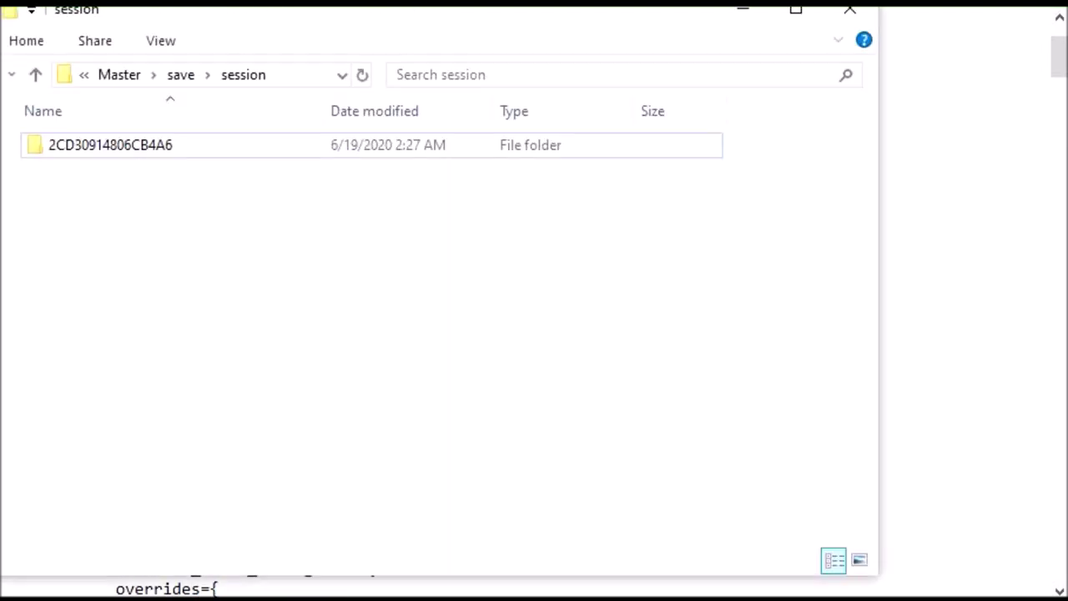
pyautogui.hotkey('alt', 'Up')
pyautogui.hotkey('alt', 'Up')
pyautogui.hotkey('alt', 'Up')
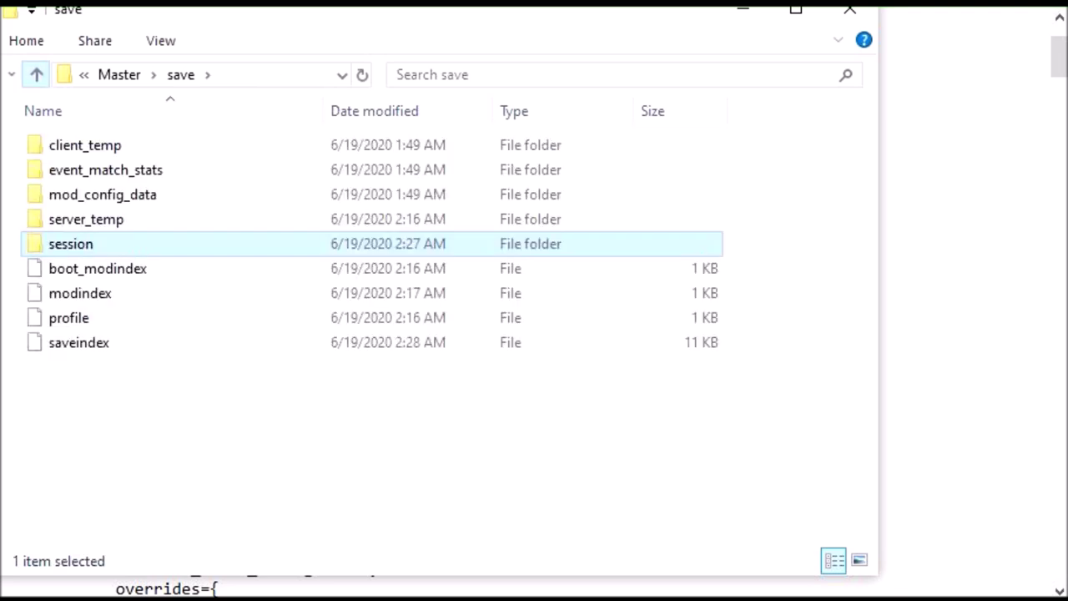
pyautogui.hotkey('alt', 'Up')
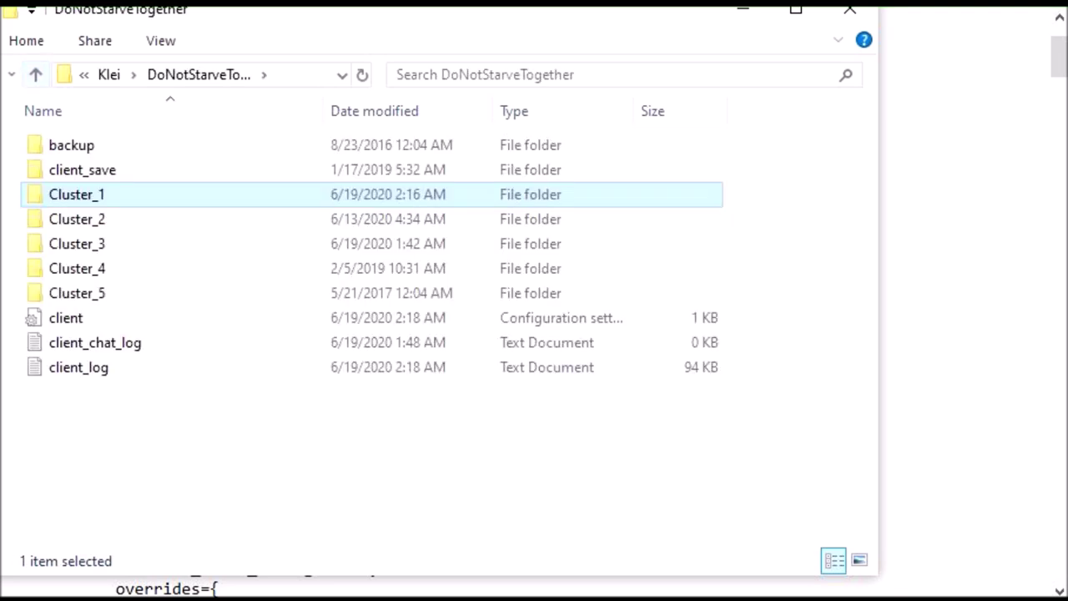
pyautogui.click(82, 170)
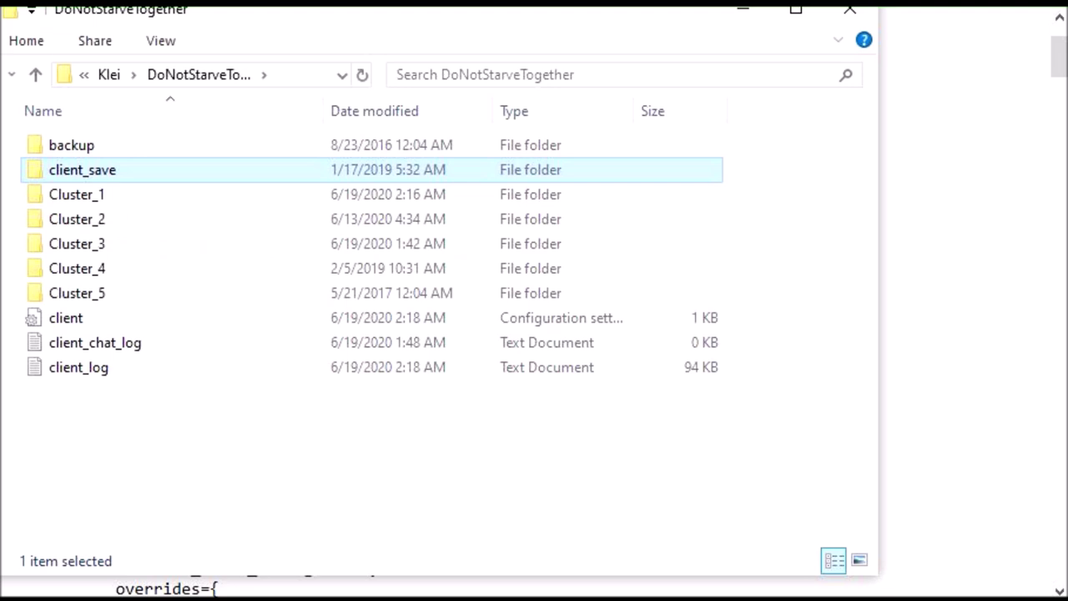
pyautogui.press('Return')
pyautogui.scroll(-2, 112, 510)
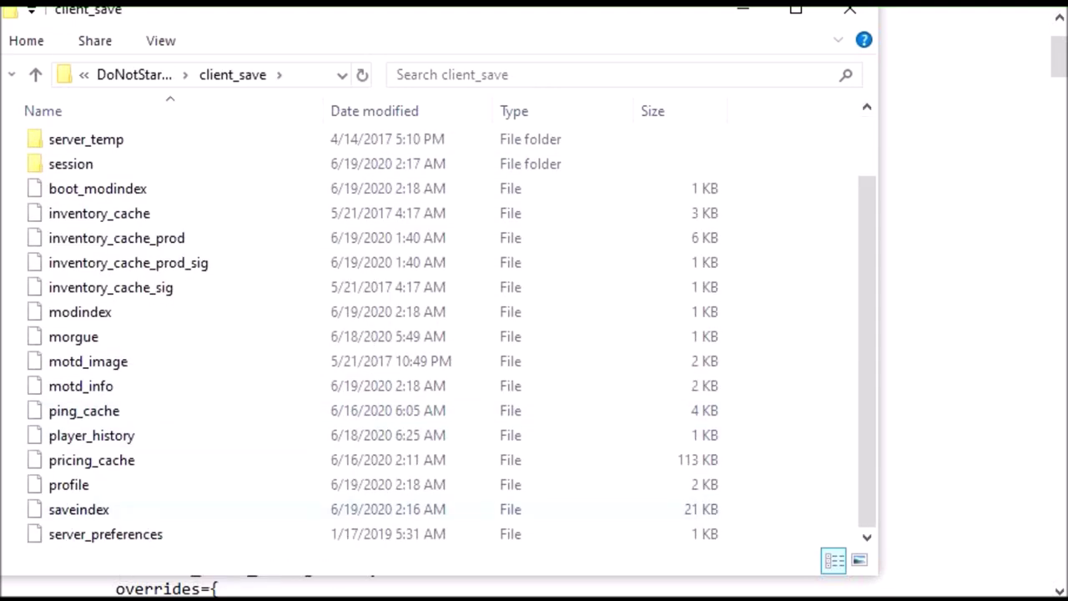
pyautogui.click(83, 511)
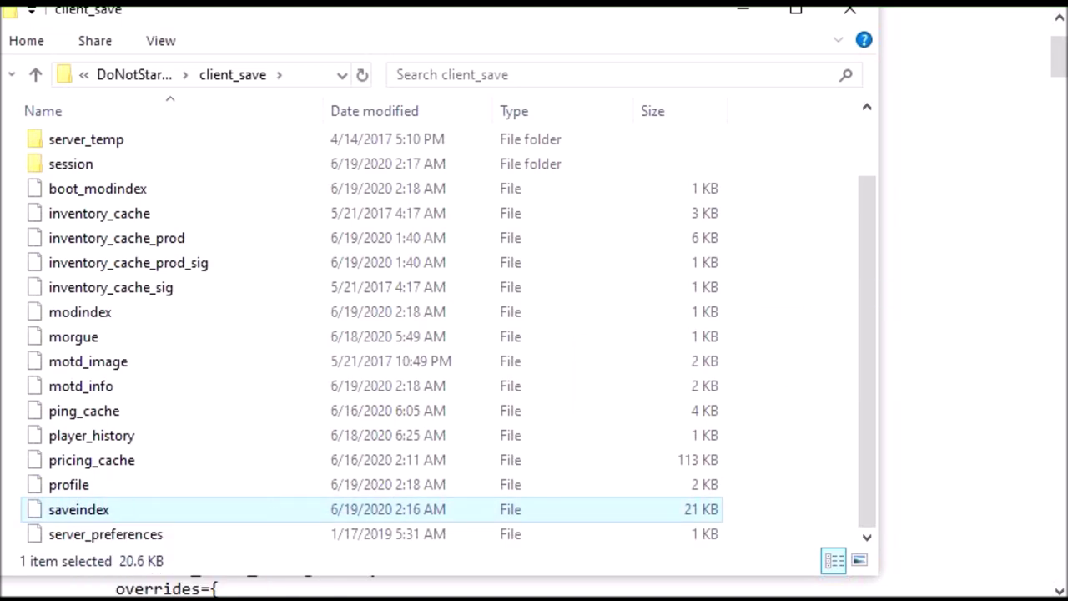
pyautogui.moveTo(83, 510); pyautogui.dragTo(959, 334)
pyautogui.hotkey('alt', 'Tab')
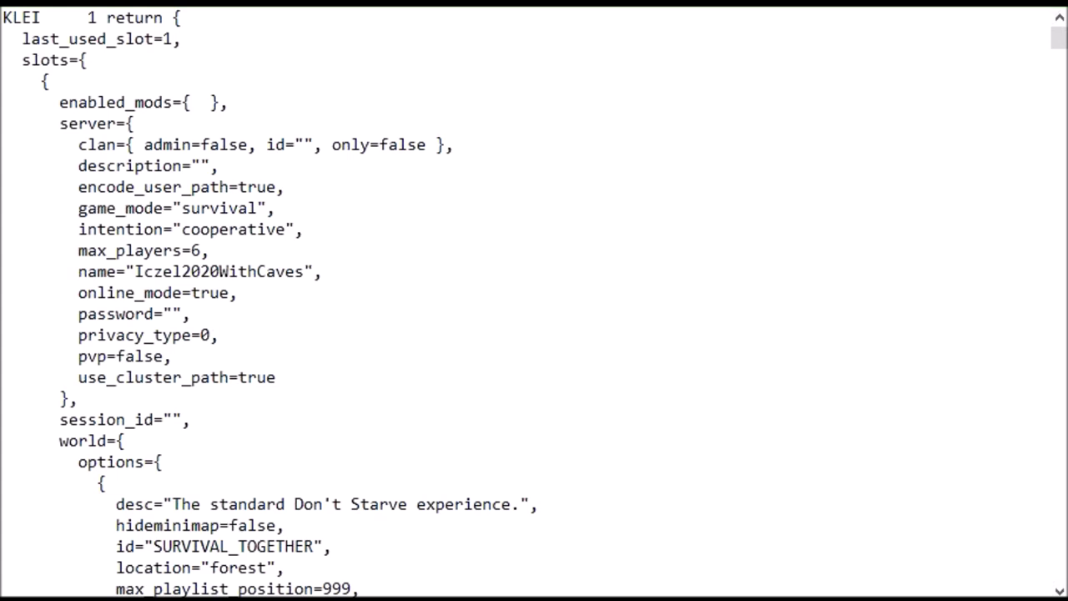
pyautogui.click(172, 420)
pyautogui.hotkey('ctrl', 'v')
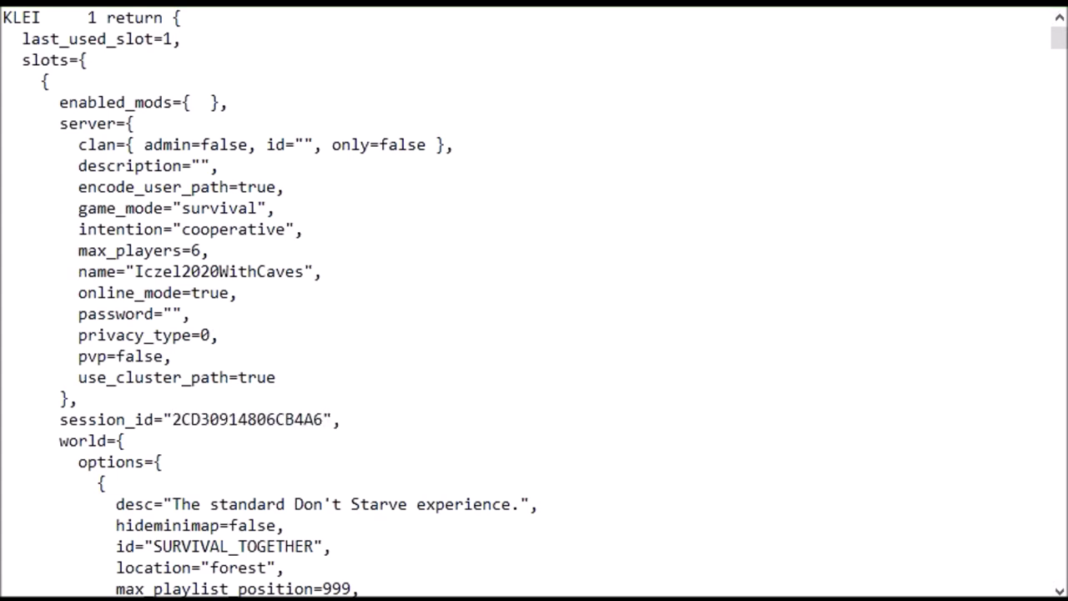
pyautogui.moveTo(163, 420); pyautogui.dragTo(342, 419)
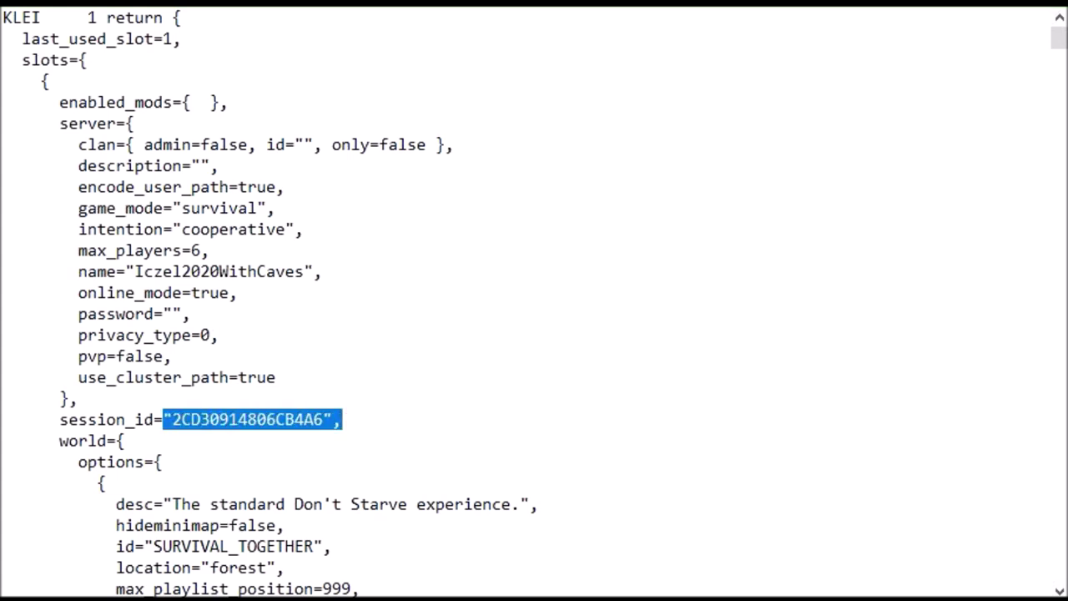
pyautogui.click(107, 483)
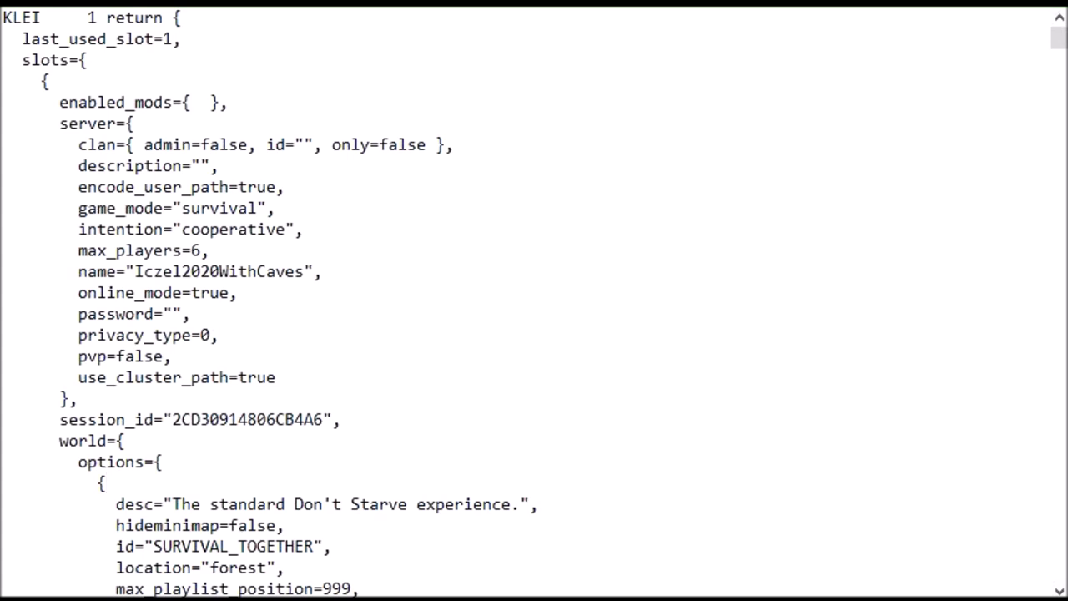
pyautogui.click(17, 2)
pyautogui.click(54, 99)
# Check the name and session_id of the WithCaves world in the first slot and save the client_save saveindex again.
pyautogui.click(324, 272)
pyautogui.scroll(-1, 534, 300)
pyautogui.scroll(1, 534, 301)
pyautogui.click(192, 315)
pyautogui.moveTo(144, 271); pyautogui.dragTo(294, 271)
pyautogui.click(172, 356)
pyautogui.moveTo(154, 419); pyautogui.dragTo(312, 420)
pyautogui.click(340, 420)
pyautogui.moveTo(164, 419)
pyautogui.mouseDown()
pyautogui.moveTo(322, 420)
pyautogui.moveTo(200, 420)
pyautogui.moveTo(84, 399)
pyautogui.moveTo(164, 419)
pyautogui.moveTo(154, 419)
pyautogui.mouseUp()
pyautogui.click(340, 420)
pyautogui.click(15, 4)
pyautogui.click(55, 99)
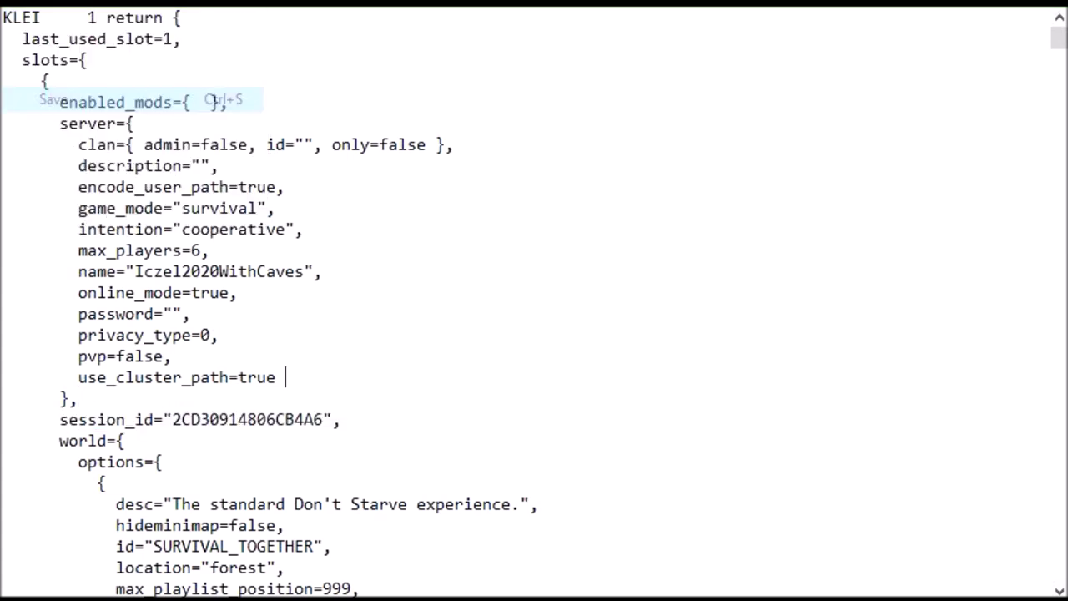
# Review the first slot's server block together with its session_id line.
pyautogui.click(238, 292)
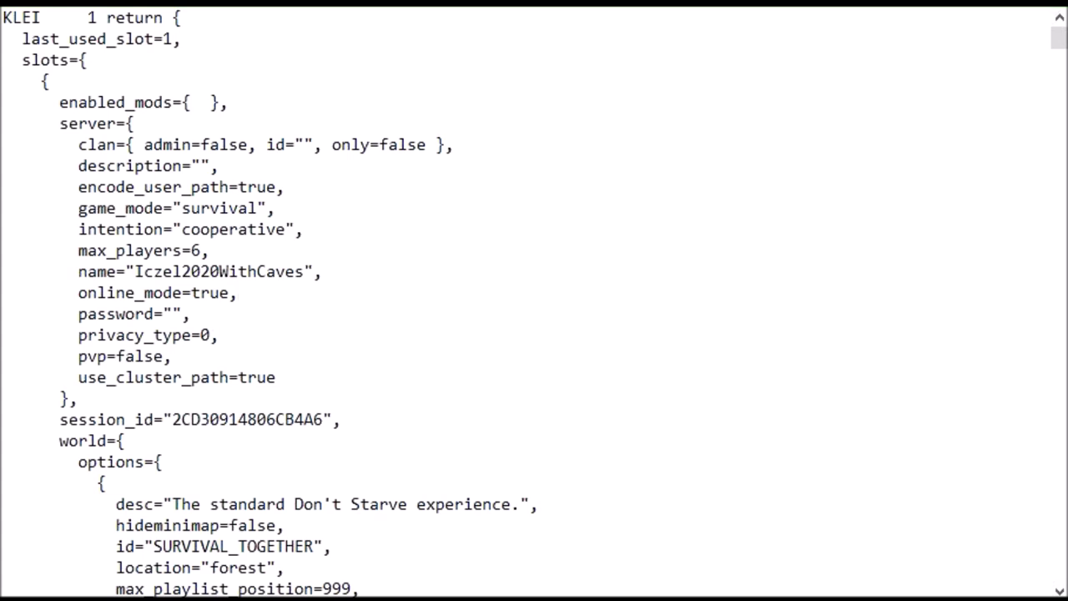
pyautogui.moveTo(172, 420); pyautogui.dragTo(304, 419)
pyautogui.click(220, 335)
pyautogui.moveTo(107, 123); pyautogui.dragTo(340, 420)
pyautogui.click(285, 378)
pyautogui.moveTo(106, 420); pyautogui.dragTo(313, 420)
pyautogui.click(240, 293)
# Search down the file for the next matching world name and highlight the name in the NoCaves entry.
pyautogui.hotkey('ctrl', 'f')
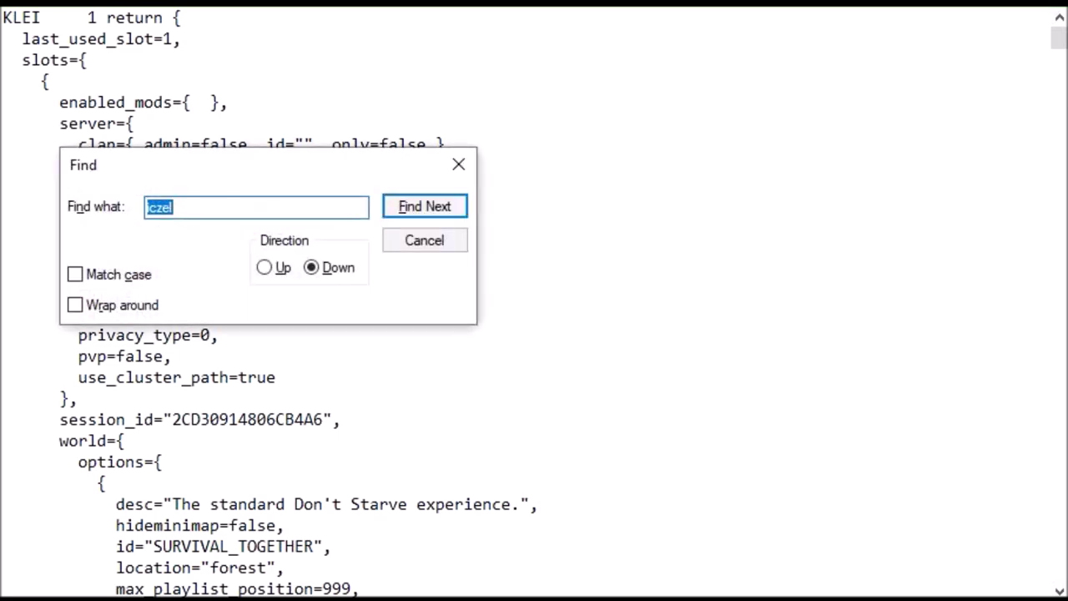
pyautogui.press('Return')
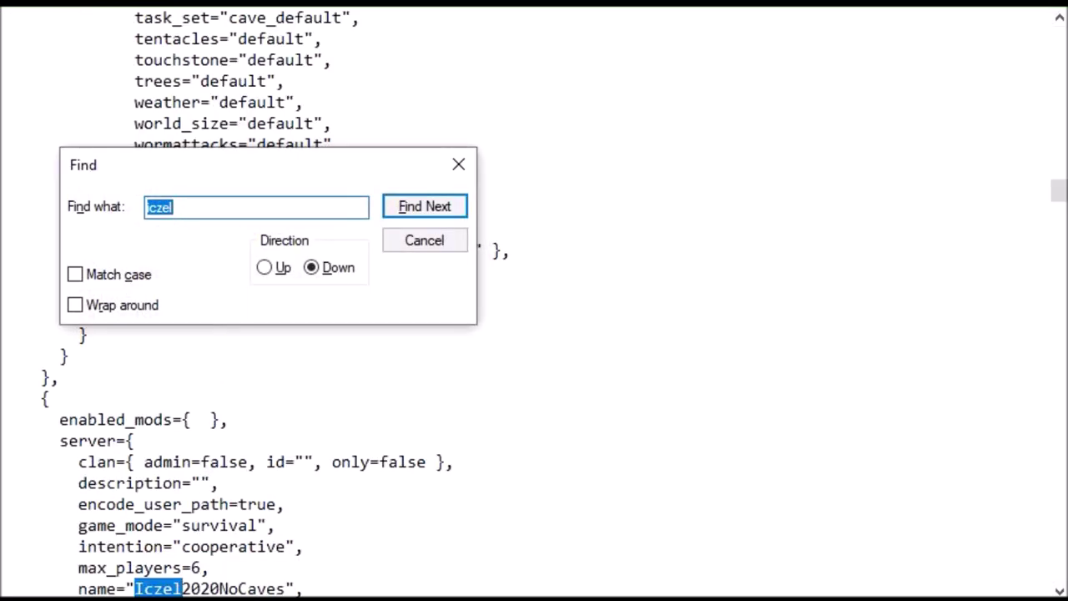
pyautogui.press('Escape')
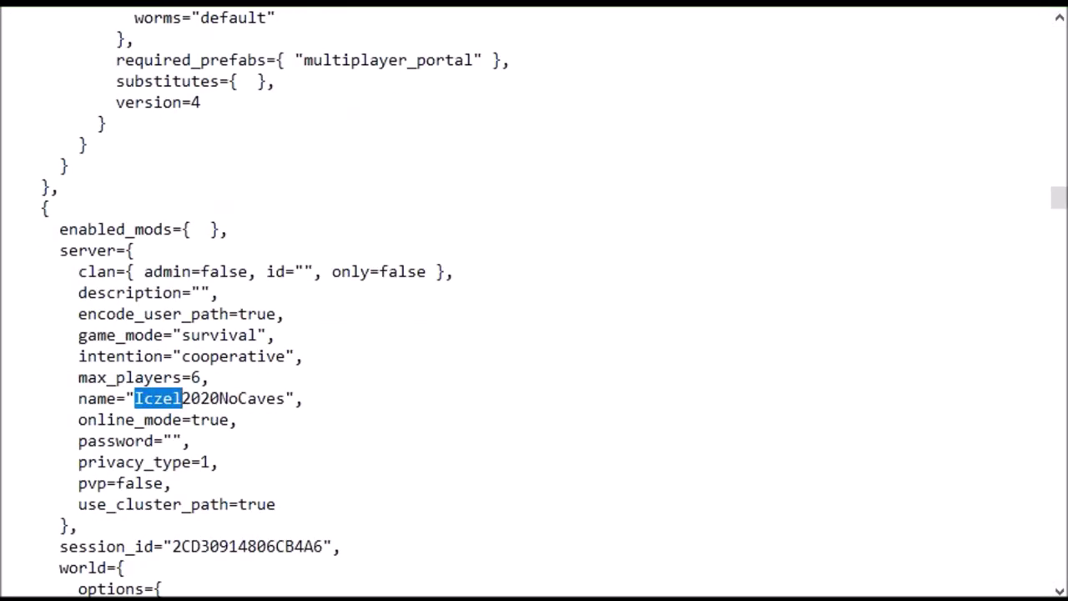
pyautogui.moveTo(134, 398); pyautogui.dragTo(267, 398)
pyautogui.click(192, 441)
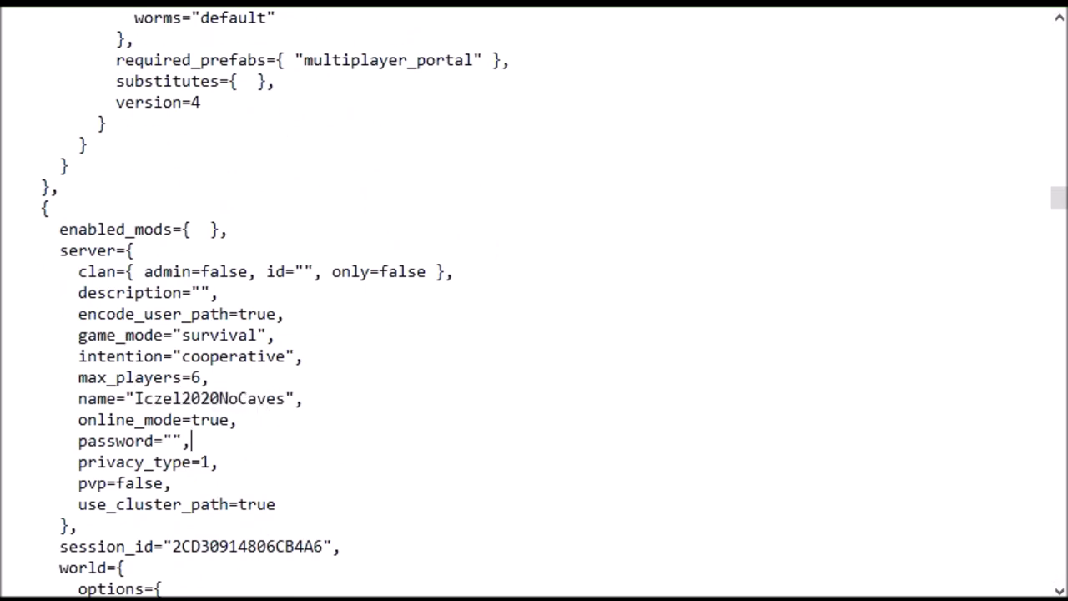
pyautogui.moveTo(134, 398); pyautogui.dragTo(287, 398)
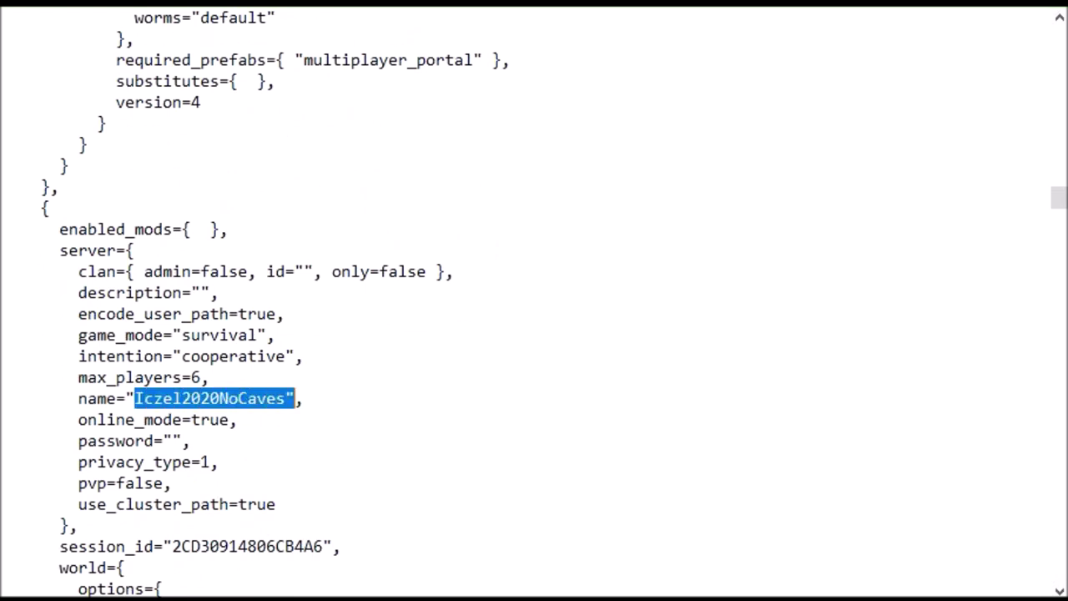
# Examine the NoCaves entry's server block and its session_id for comparison with the first slot.
pyautogui.scroll(-3, 286, 398)
pyautogui.scroll(3, 287, 398)
pyautogui.moveTo(115, 228); pyautogui.dragTo(285, 503)
pyautogui.scroll(3, 285, 504)
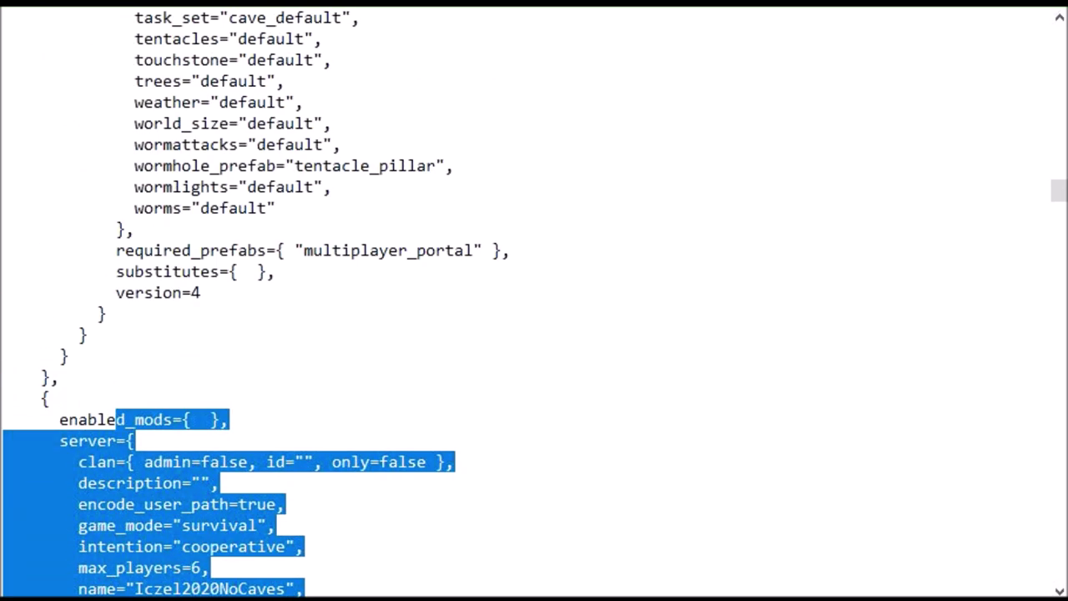
pyautogui.scroll(-4, 534, 300)
pyautogui.click(304, 334)
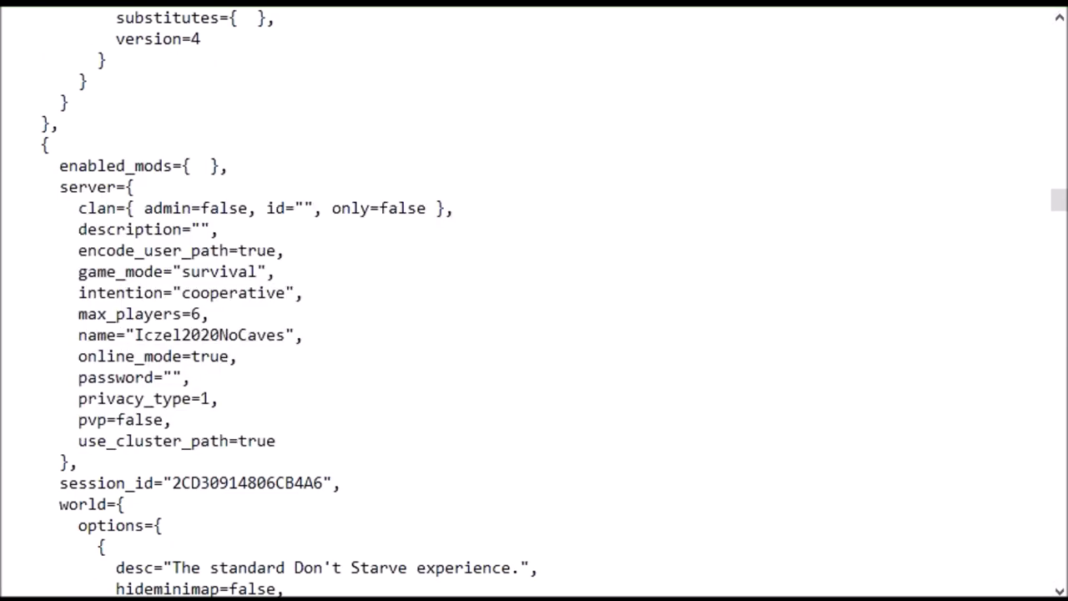
pyautogui.moveTo(172, 483); pyautogui.dragTo(126, 504)
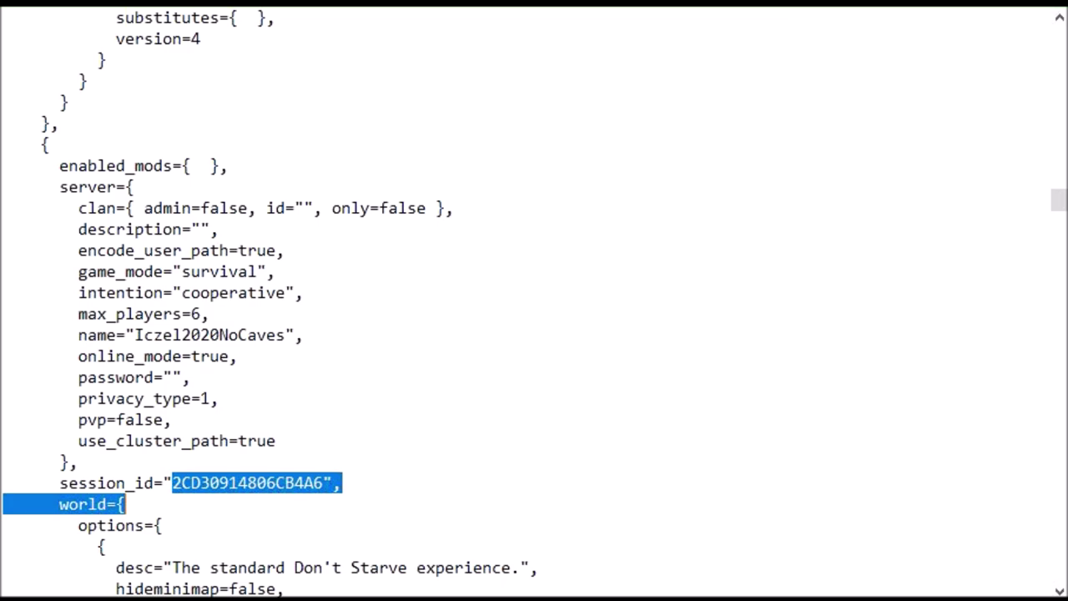
pyautogui.click(172, 420)
pyautogui.scroll(-4, 534, 301)
pyautogui.scroll(4, 534, 301)
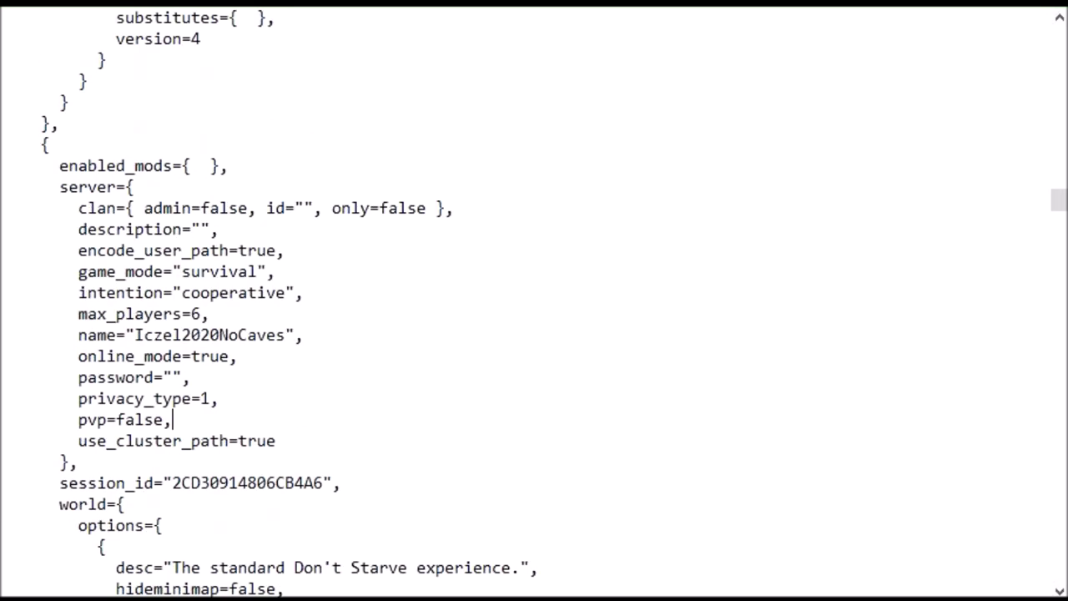
# Return to the first slot at the start of the file and check the name line of the WithCaves world.
pyautogui.moveTo(1058, 200); pyautogui.dragTo(1059, 36)
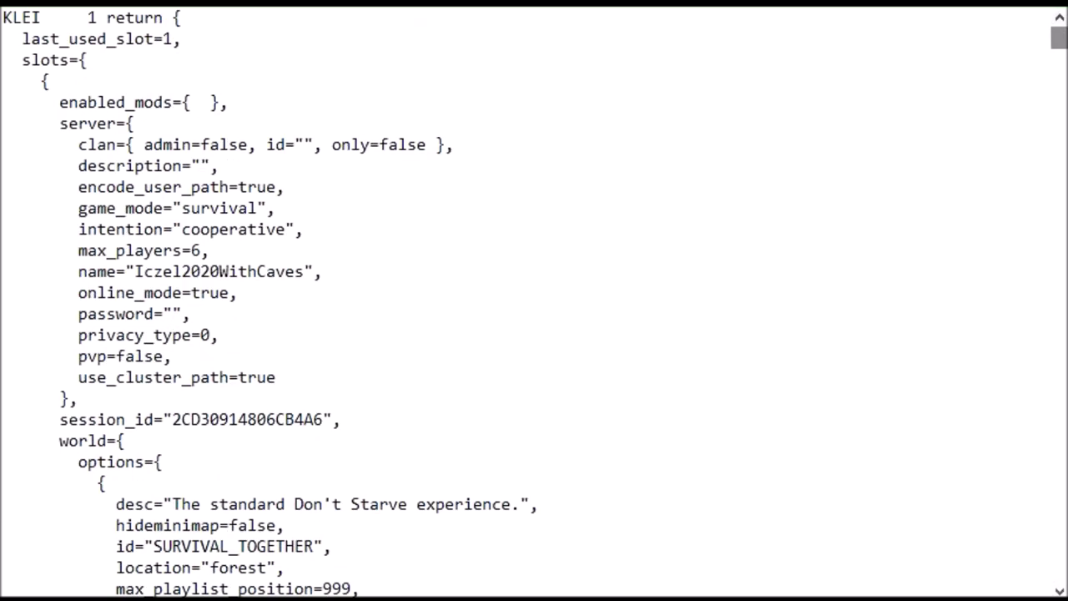
pyautogui.click(324, 271)
pyautogui.moveTo(78, 271); pyautogui.dragTo(239, 292)
pyautogui.click(239, 293)
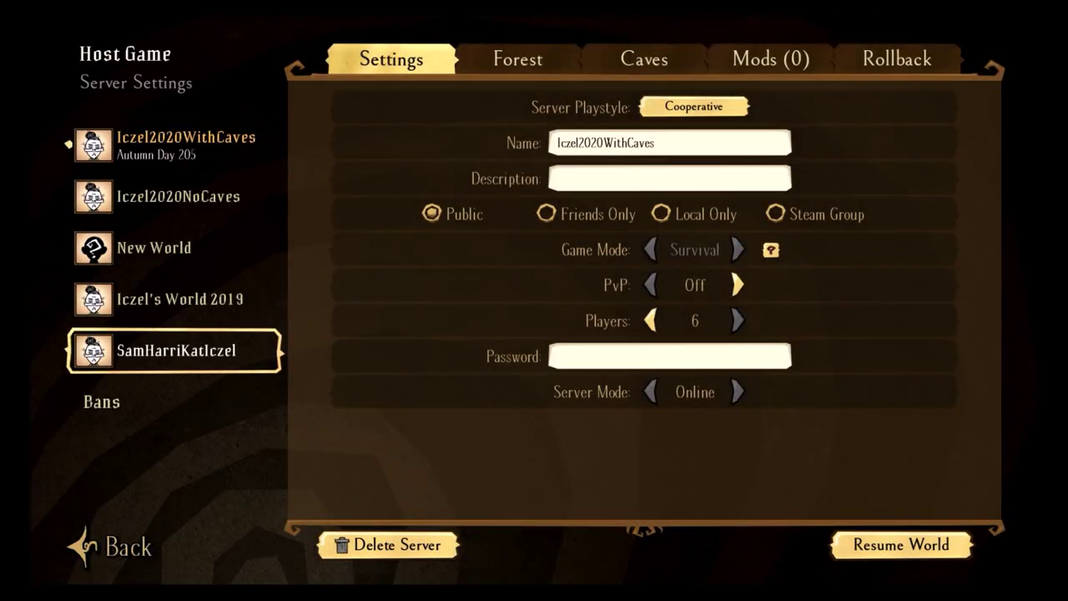
# Select the NoCaves world in the server list and view its server settings.
pyautogui.press('Up')
pyautogui.press('Up')
pyautogui.press('Up')
pyautogui.press('Up')
pyautogui.press('Down')
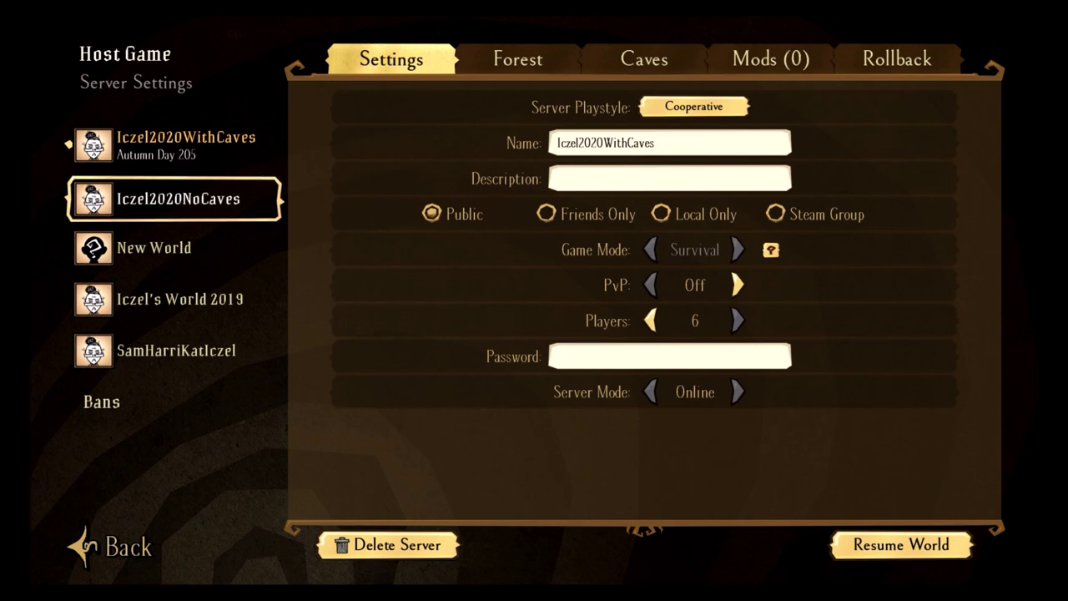
pyautogui.press('Return')
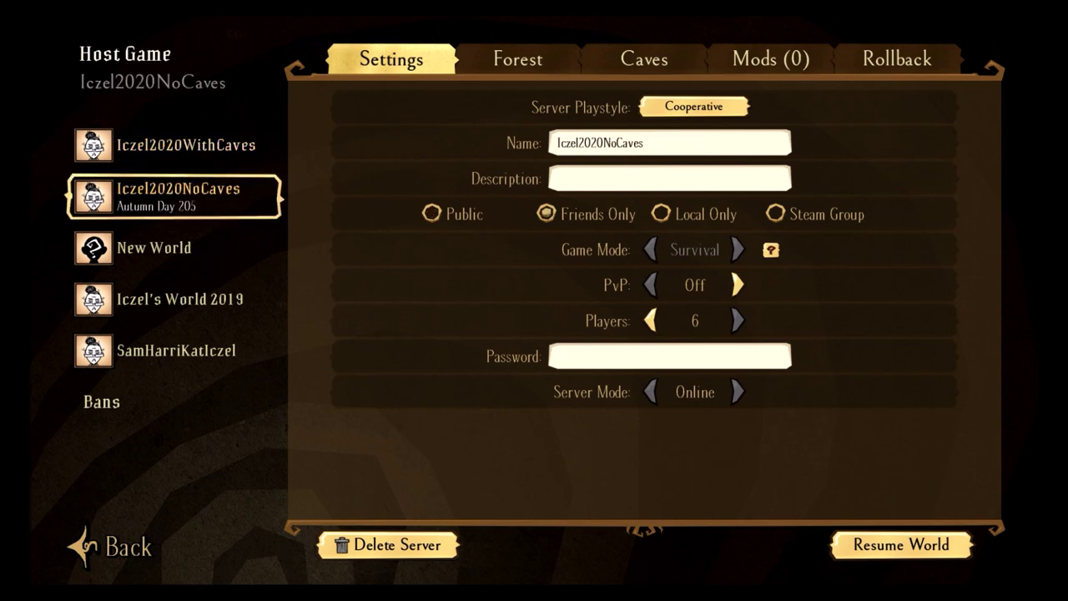
# Switch back to the WithCaves world and view its server settings for comparison.
pyautogui.press('Up')
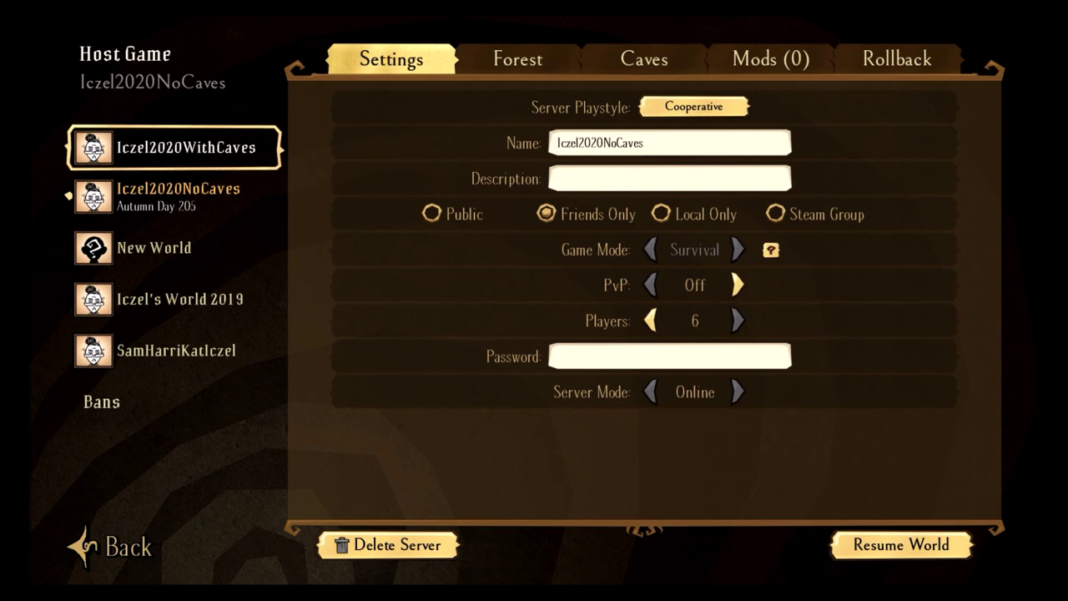
pyautogui.press('Return')
pyautogui.press('Down')
pyautogui.press('Up')
pyautogui.press('Down')
pyautogui.press('Up')
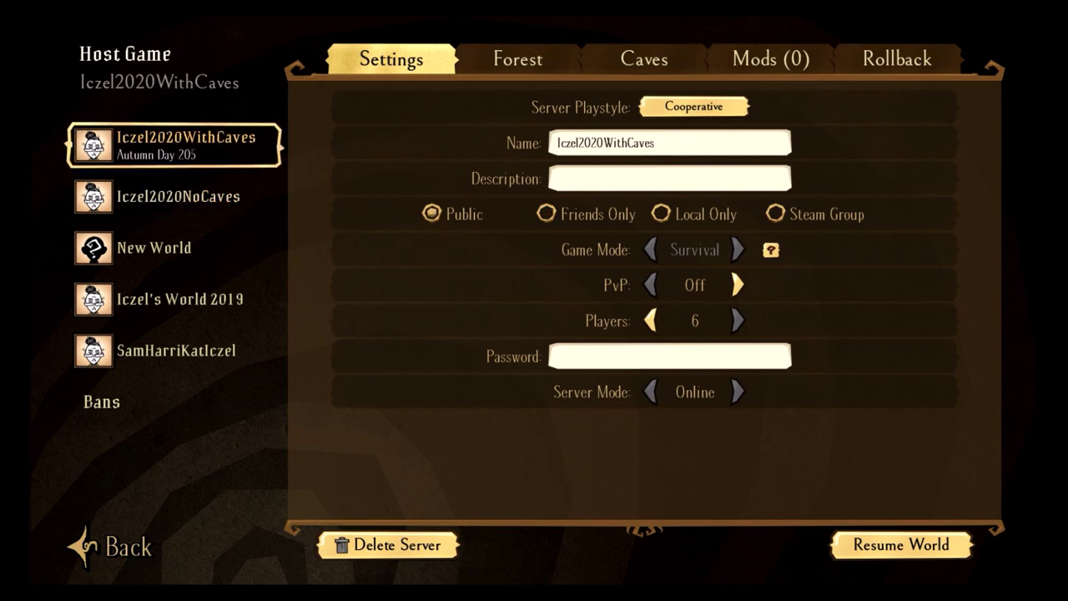
# Select the NoCaves world again and check whether it has a caves configuration.
pyautogui.press('Down')
pyautogui.press('Up')
pyautogui.press('Down')
pyautogui.press('Return')
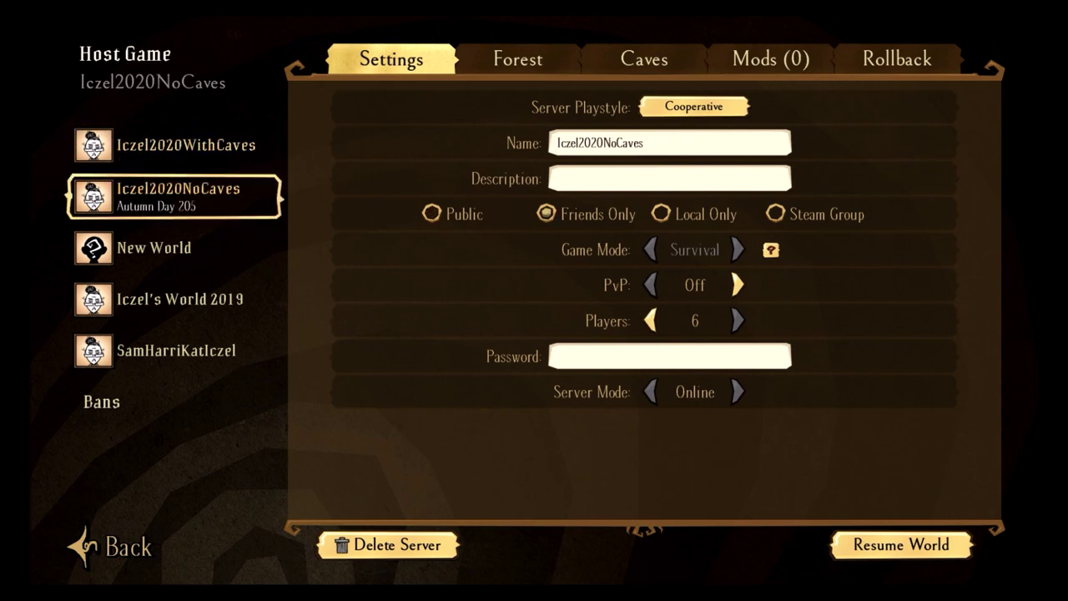
pyautogui.press('Up')
pyautogui.press('Down')
pyautogui.click(517, 59)
pyautogui.click(644, 59)
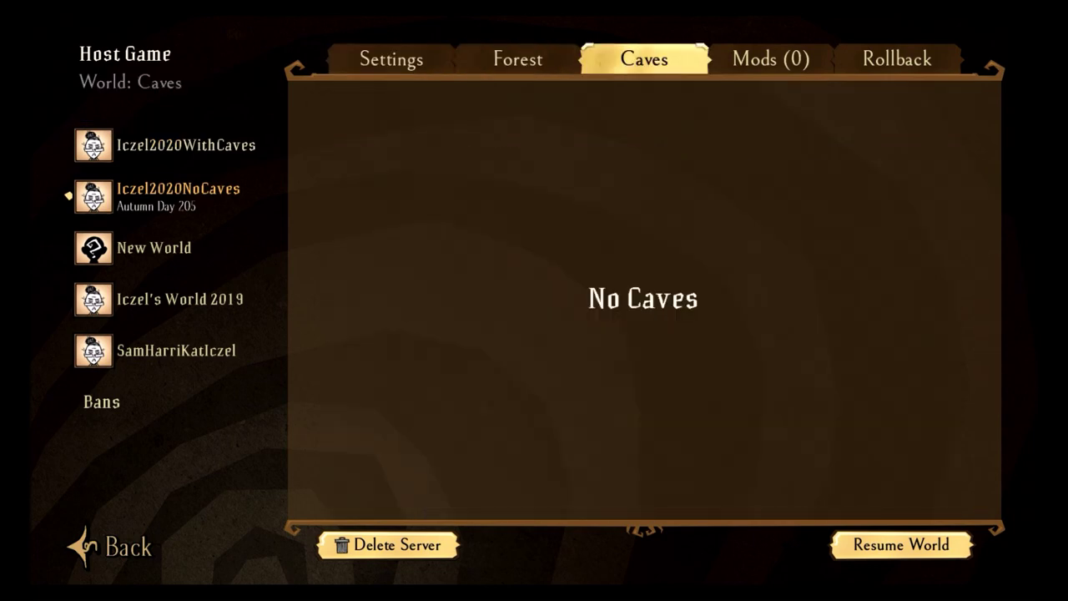
# Return to the WithCaves world and examine its Forest and Caves world settings.
pyautogui.click(175, 145)
pyautogui.click(391, 59)
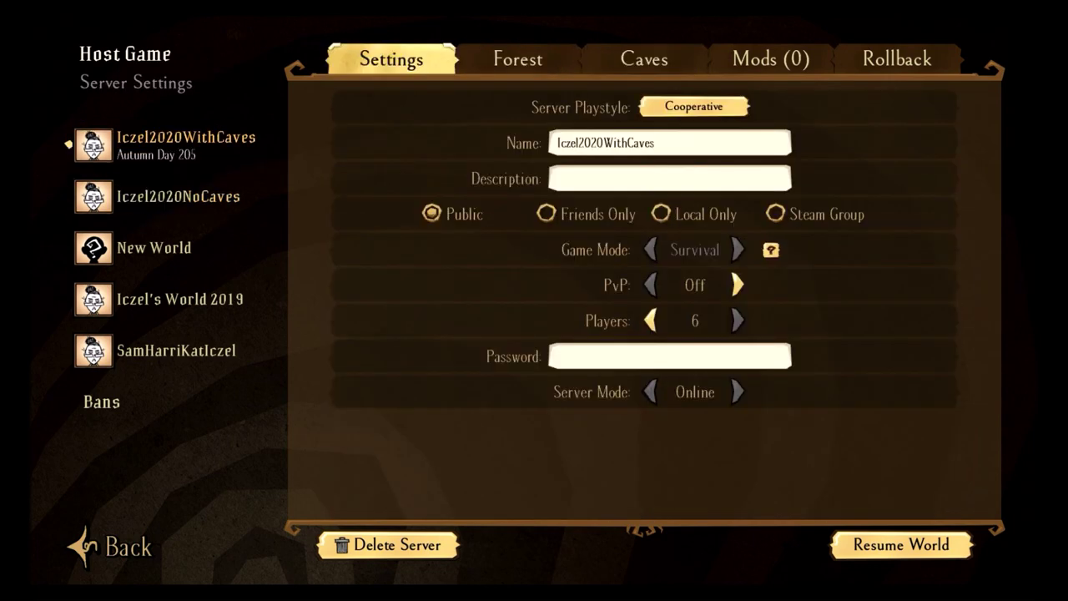
pyautogui.click(517, 59)
pyautogui.click(644, 60)
pyautogui.press('pageup')
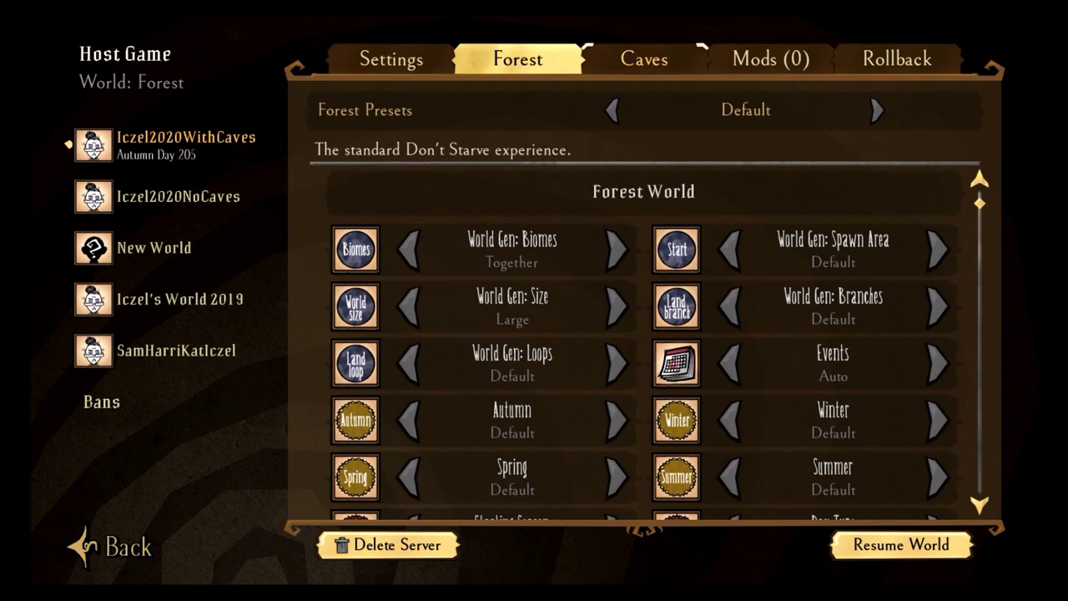
pyautogui.press('pagedown')
pyautogui.press('pageup')
pyautogui.press('pageup')
pyautogui.press('pagedown')
pyautogui.press('pagedown')
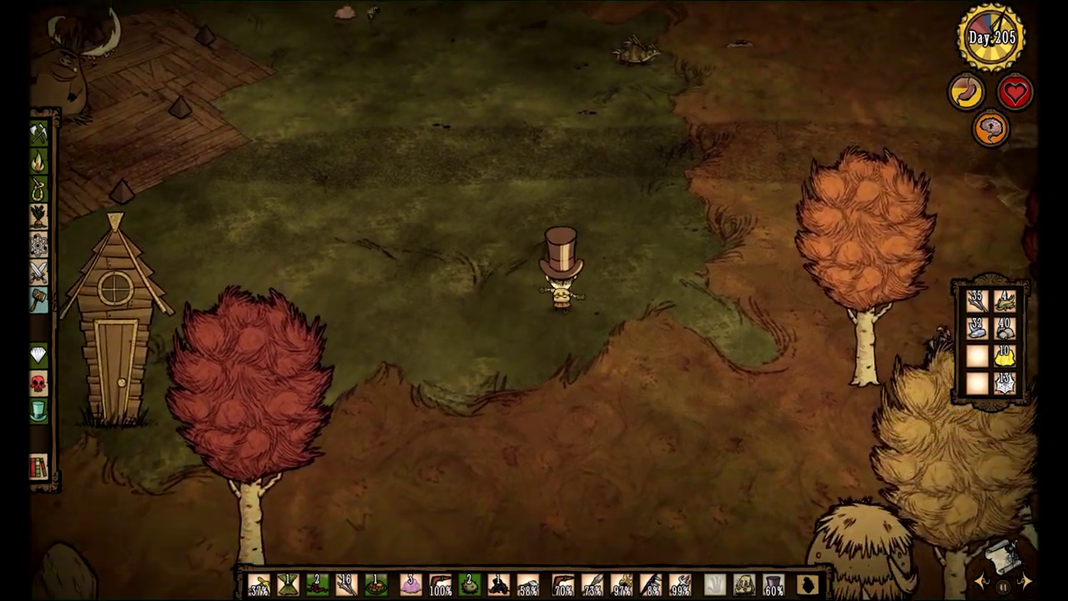
# Walk the character across the resumed overworld to the rock-plugged sinkhole beside the beefalo.
pyautogui.press('w')
pyautogui.press('d')
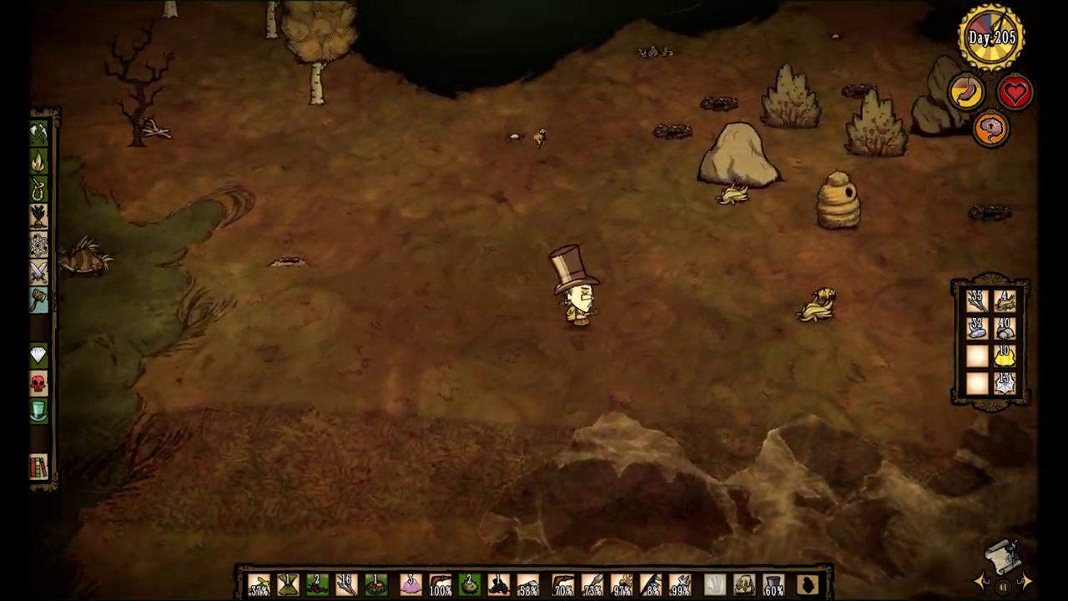
pyautogui.press('Tab')
pyautogui.press('Tab')
pyautogui.press('s')
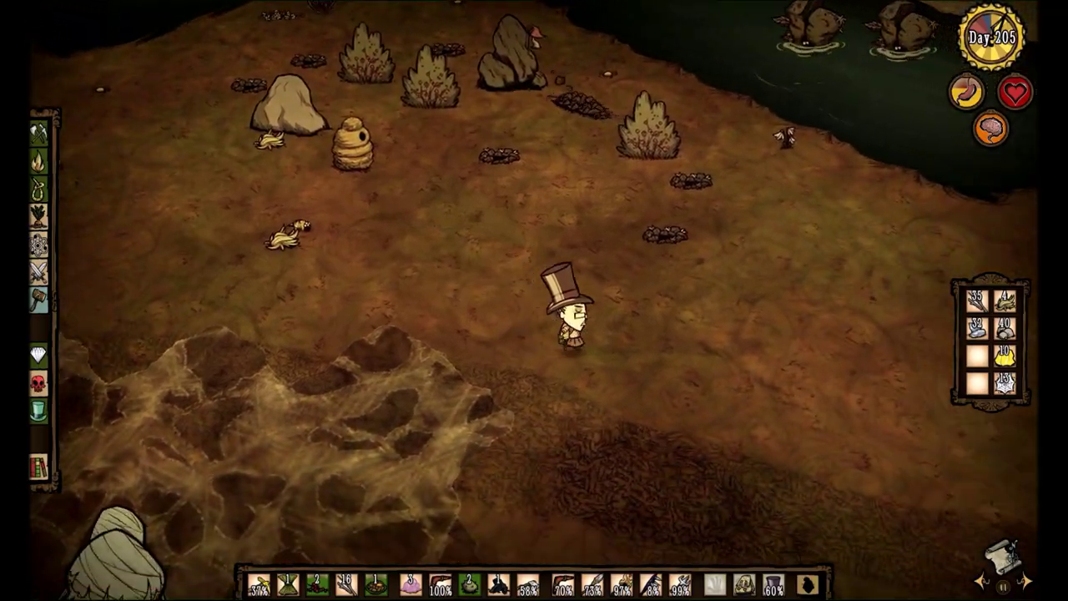
pyautogui.press('d')
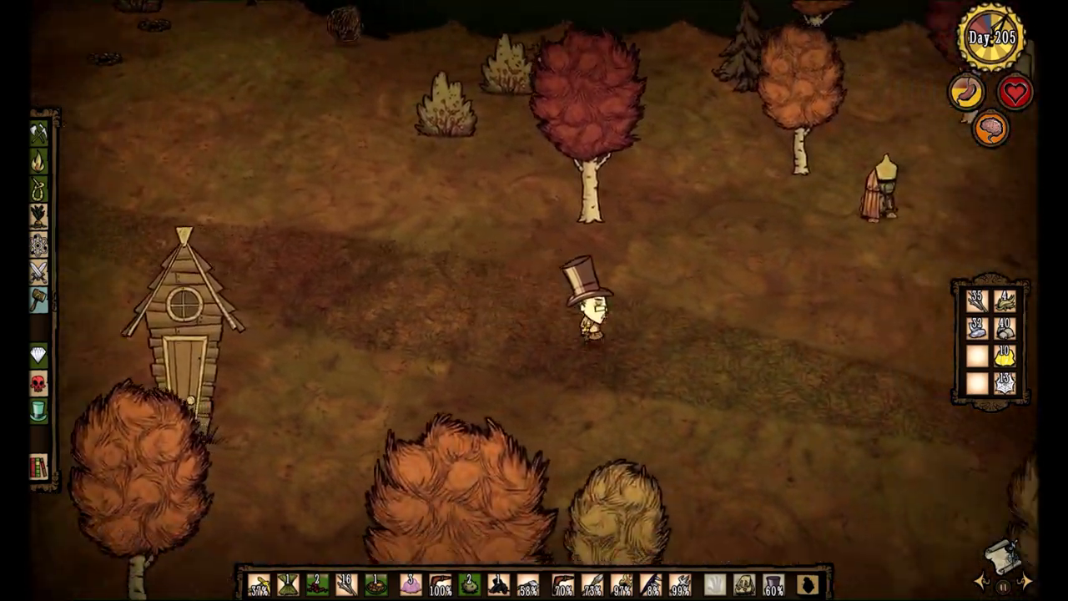
pyautogui.press('d')
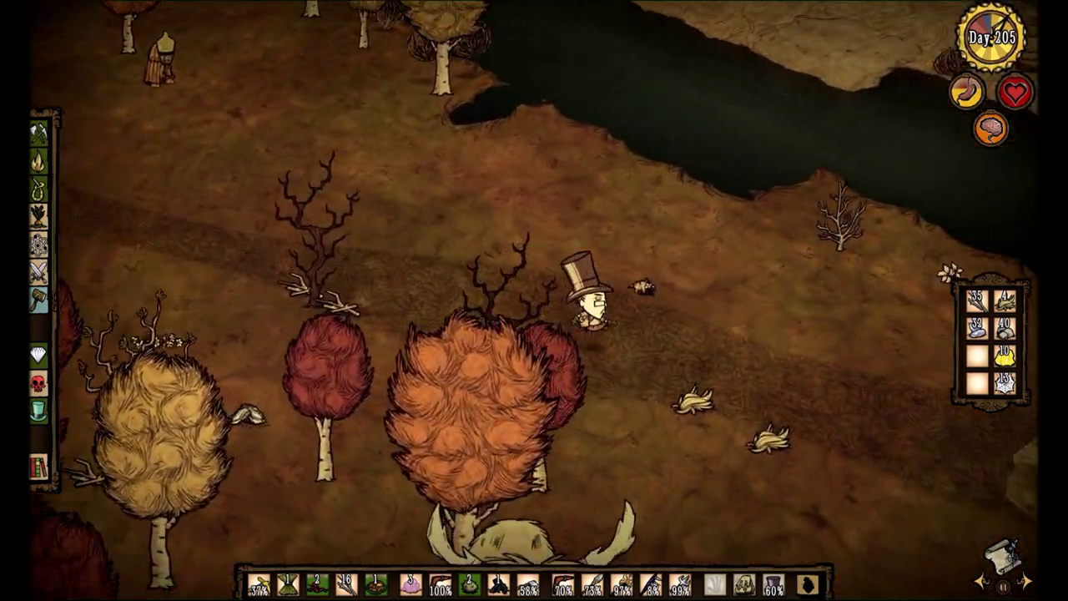
pyautogui.press('Tab')
pyautogui.press('Tab')
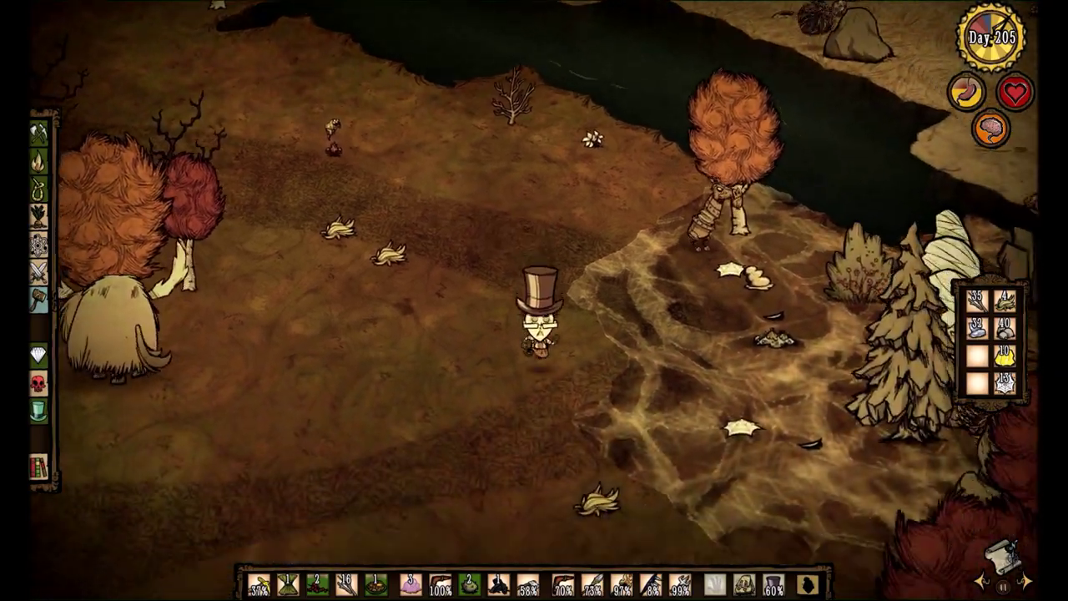
pyautogui.press('a')
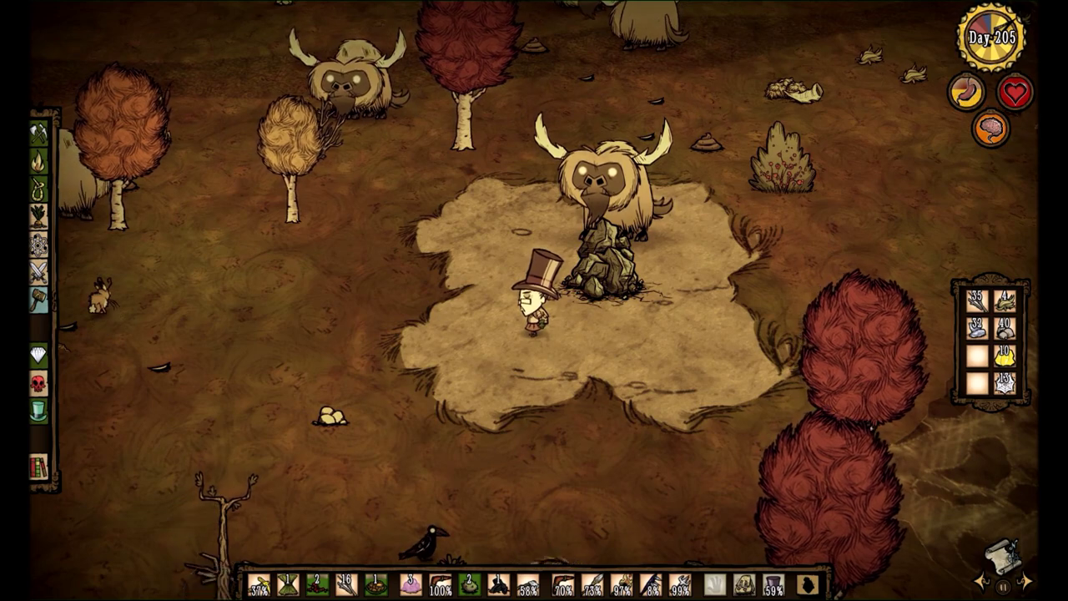
pyautogui.scroll(2, 534, 300)
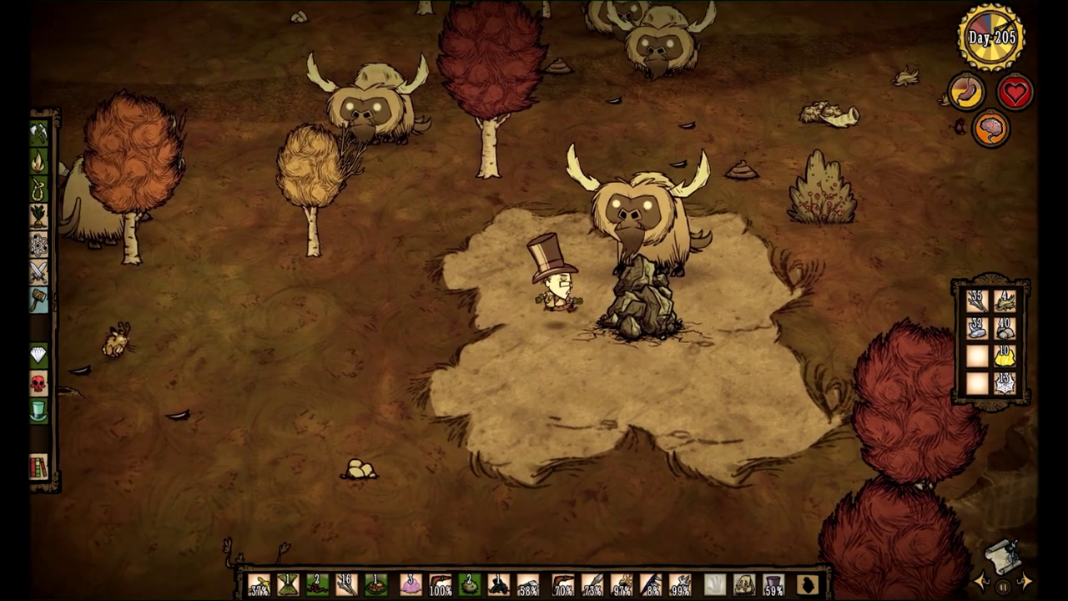
pyautogui.press('d')
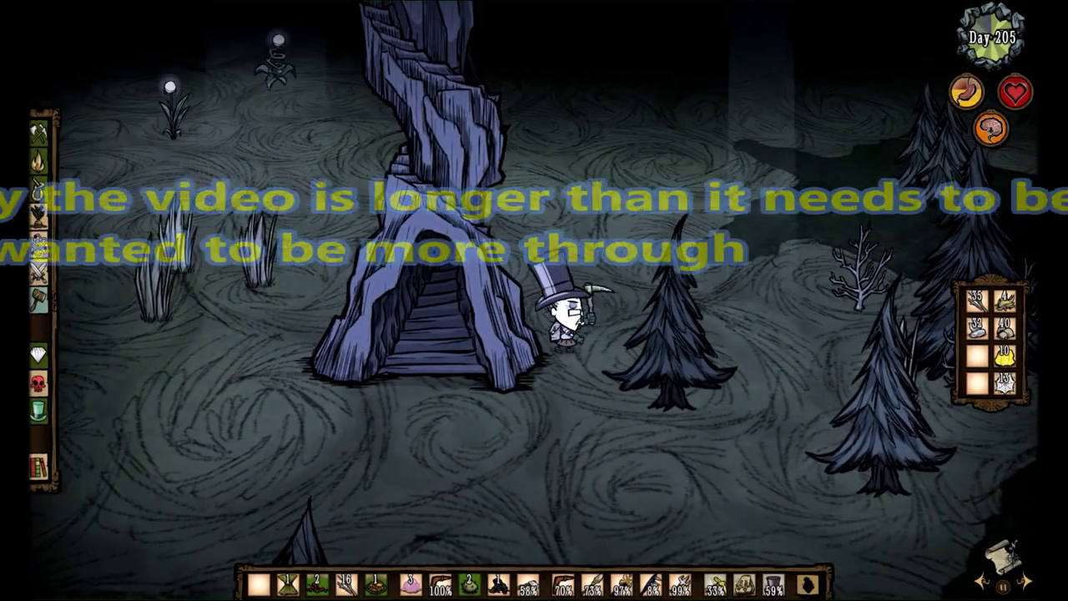
# Move the character around the cave's exit staircase to inspect the surrounding cave area.
pyautogui.press('a')
pyautogui.press('d')
pyautogui.press('s')
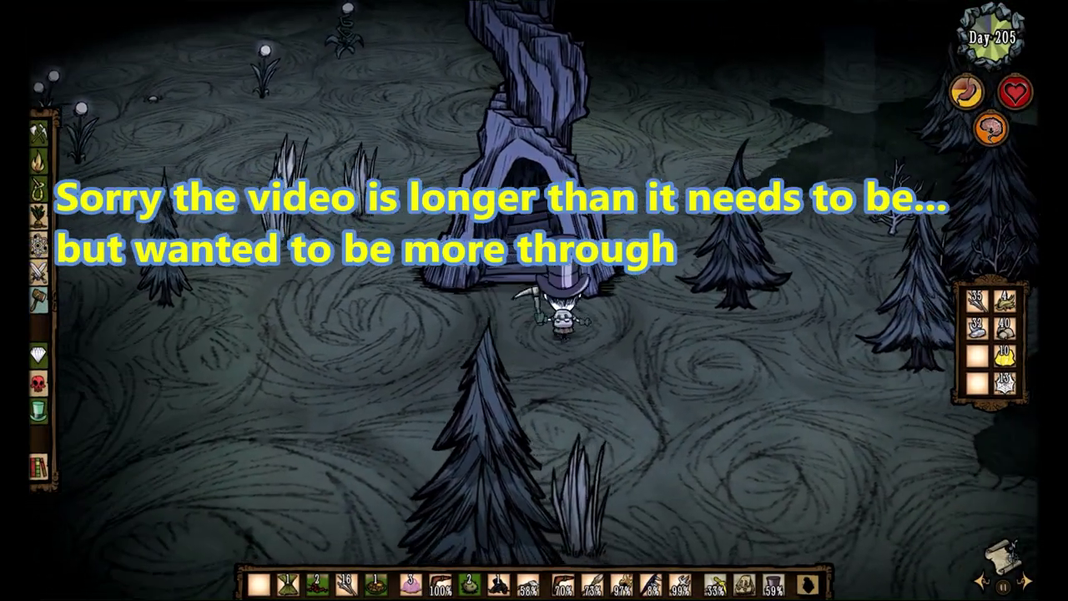
pyautogui.press('w')
pyautogui.press('d')
pyautogui.press('a')
pyautogui.press('d')
pyautogui.press('a')
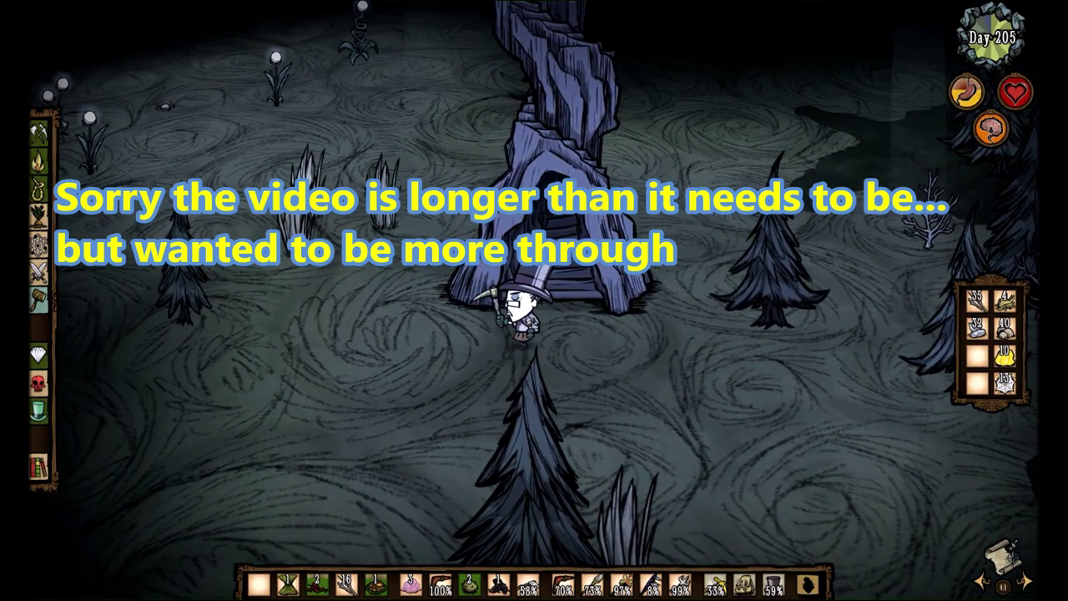
pyautogui.press('d')
# Disconnect from the running WithCaves world and leave the game session.
pyautogui.press('Escape')
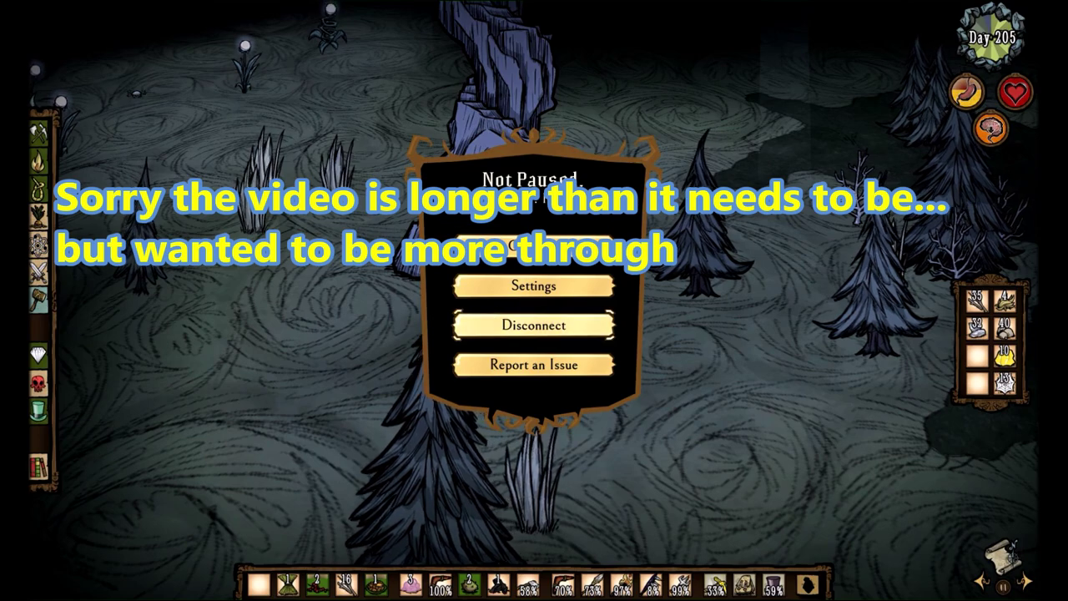
pyautogui.press('Return')
pyautogui.press('Return')
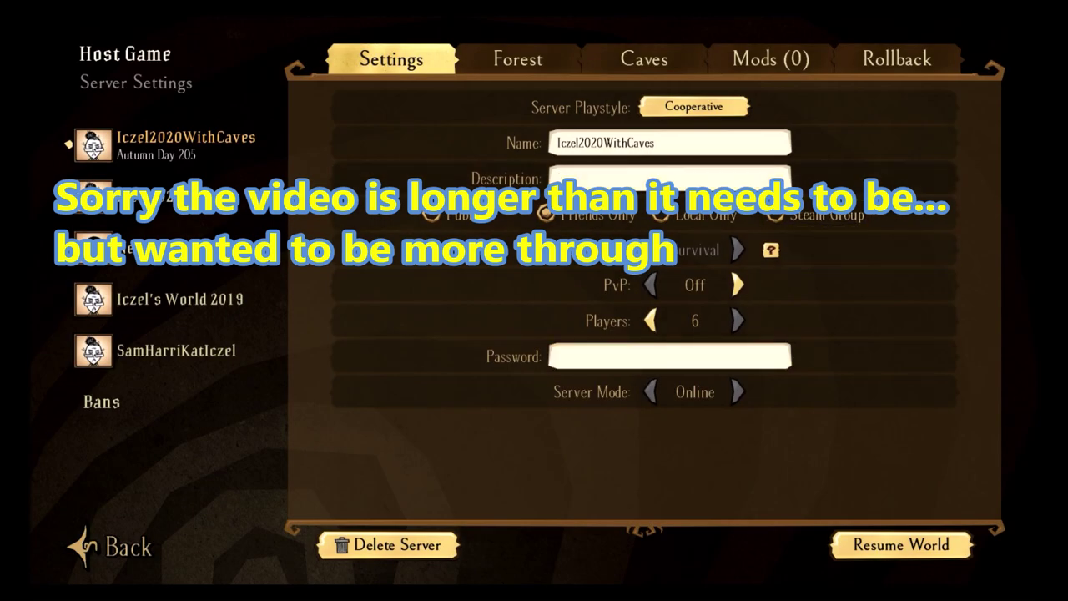
# View the NoCaves world's server settings again and compare them with the WithCaves world.
pyautogui.press('Down')
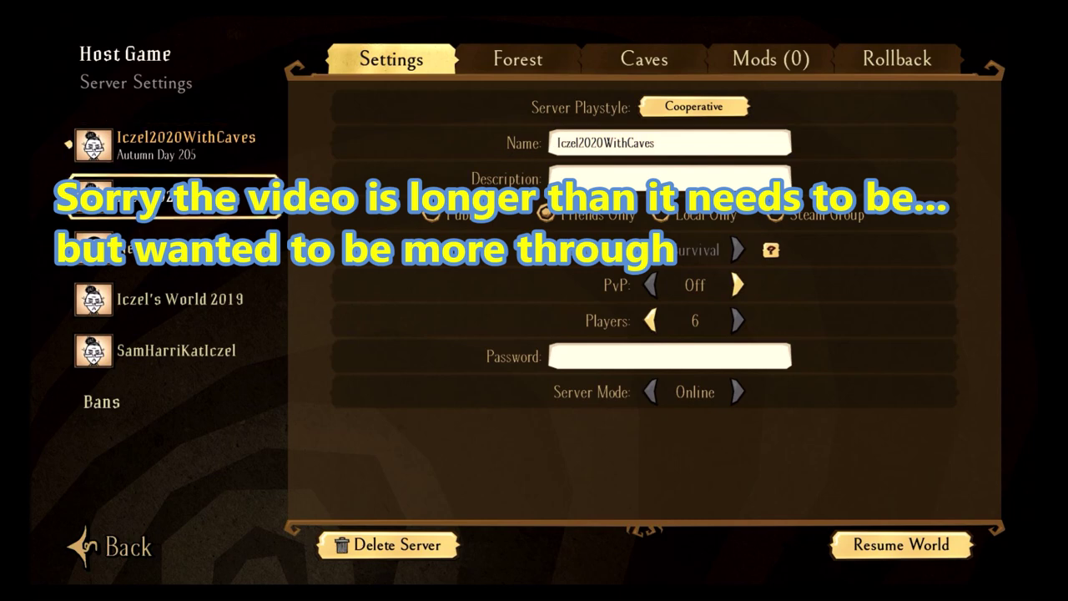
pyautogui.click(174, 197)
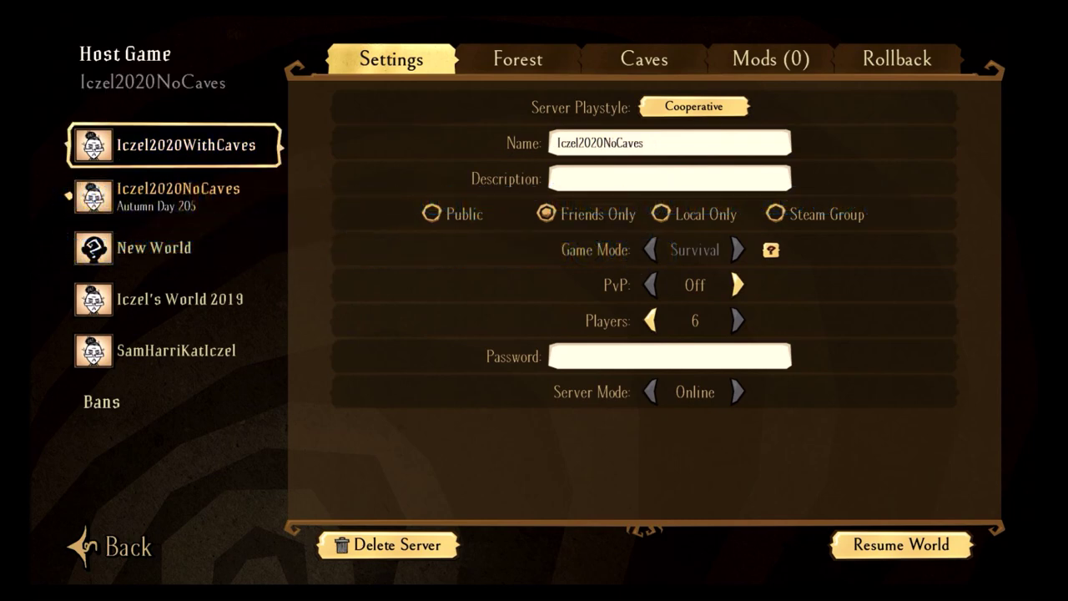
pyautogui.press('Down')
pyautogui.press('Up')
pyautogui.press('Down')
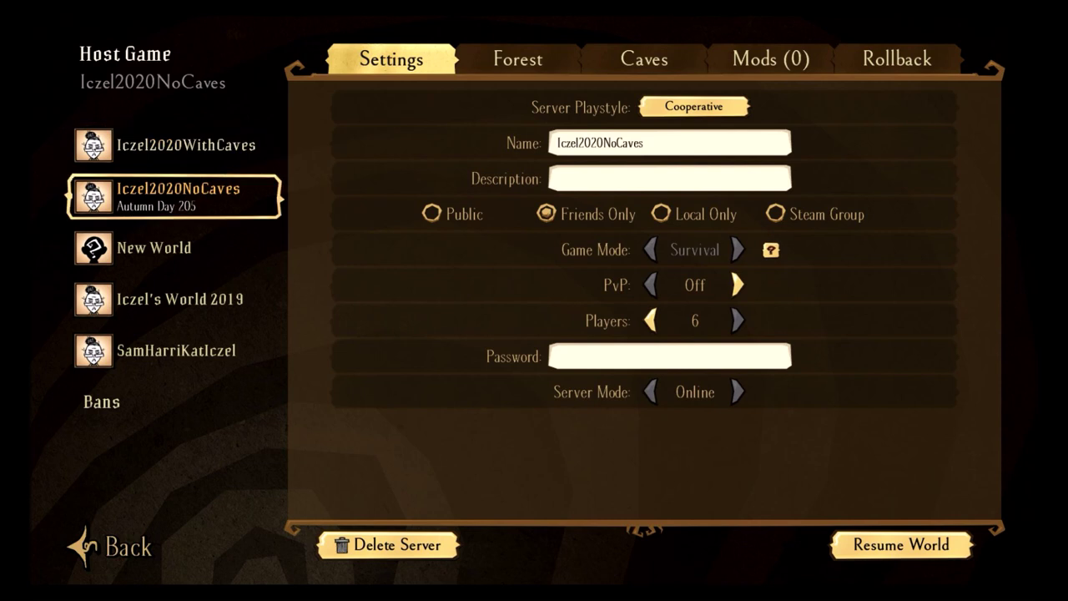
pyautogui.press('Up')
pyautogui.press('Down')
pyautogui.press('Up')
pyautogui.press('Return')
pyautogui.press('Down')
pyautogui.press('Return')
pyautogui.press('Up')
pyautogui.press('Down')
pyautogui.press('Up')
pyautogui.press('Down')
pyautogui.press('Up')
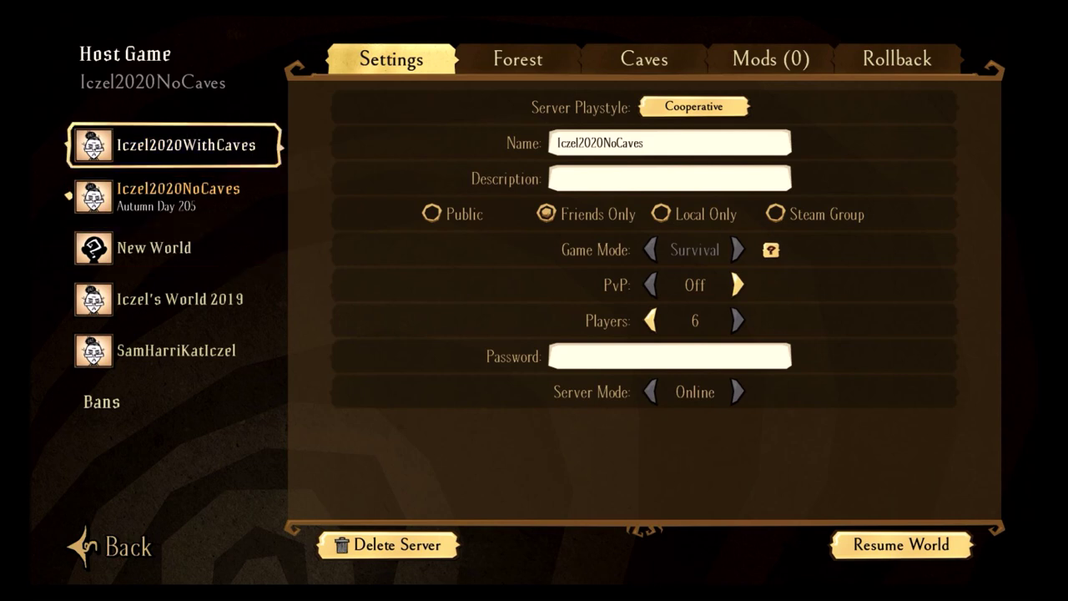
pyautogui.press('Right')
pyautogui.press('Up')
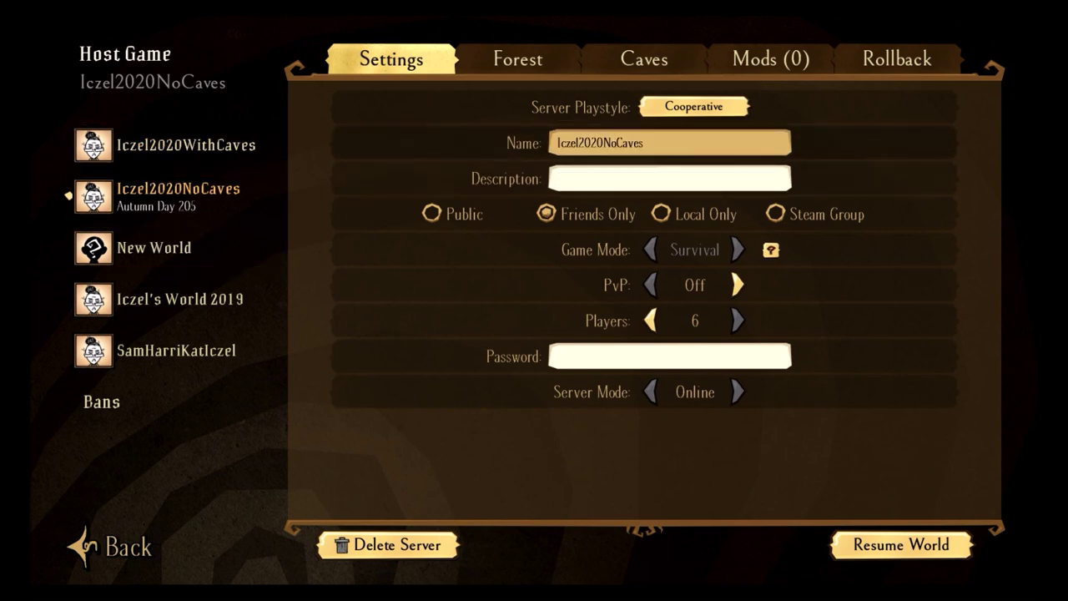
pyautogui.press('Down')
pyautogui.press('Down')
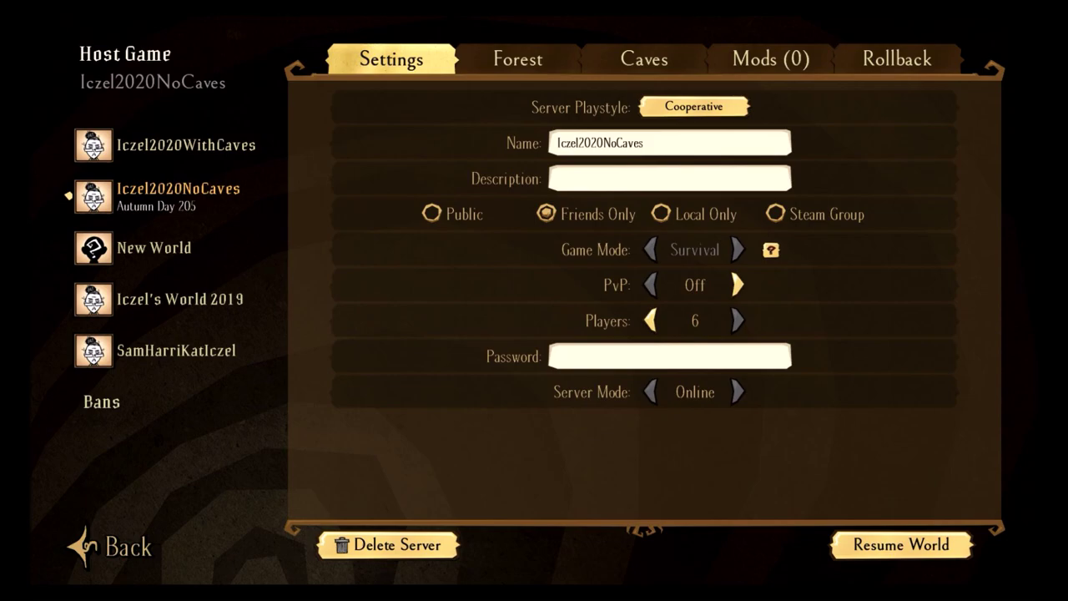